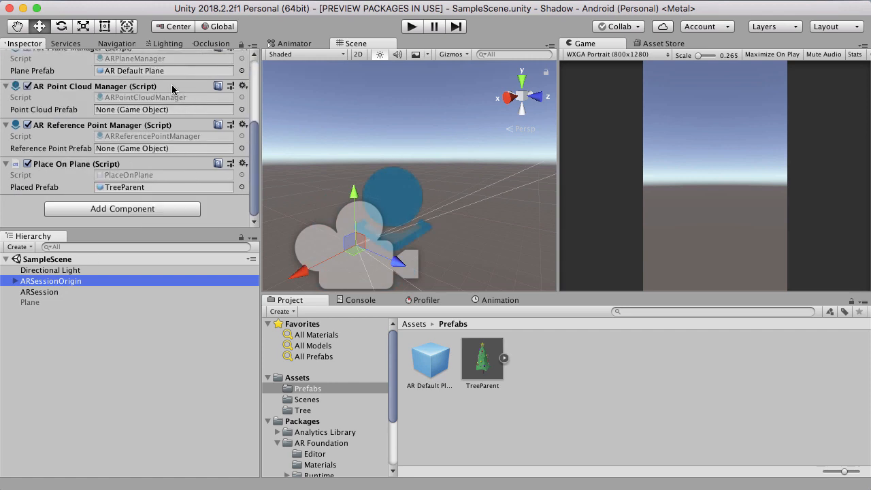
Inspect the TreeParent prefab and the child model it contains
click(481, 361)
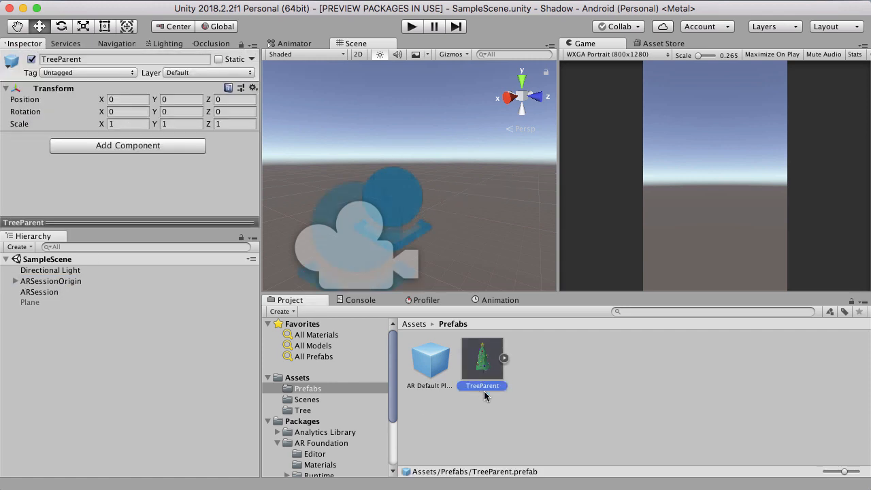
click(503, 358)
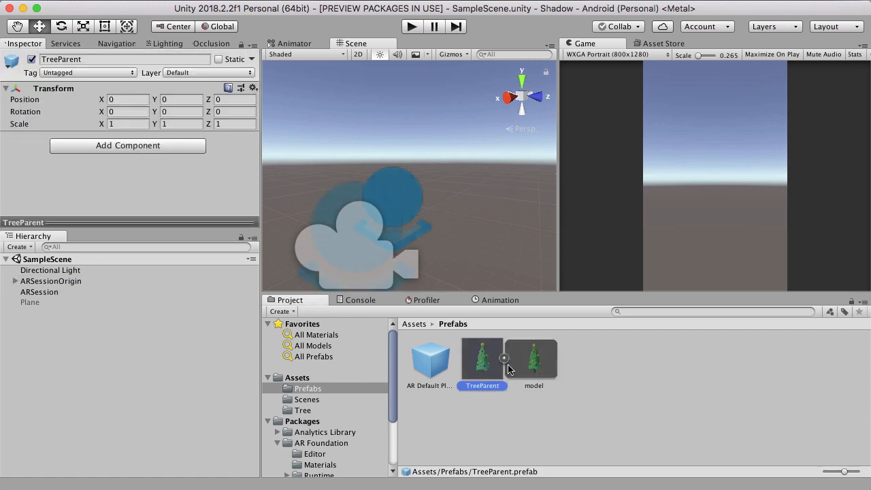
click(503, 358)
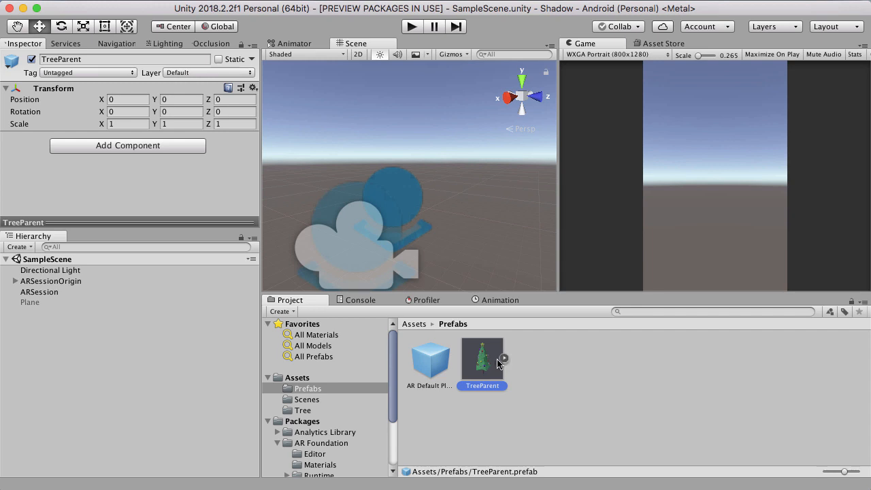
Open the TreeInfo script from the Tree folder, read its source link and credit comment, and return to Unity
click(299, 410)
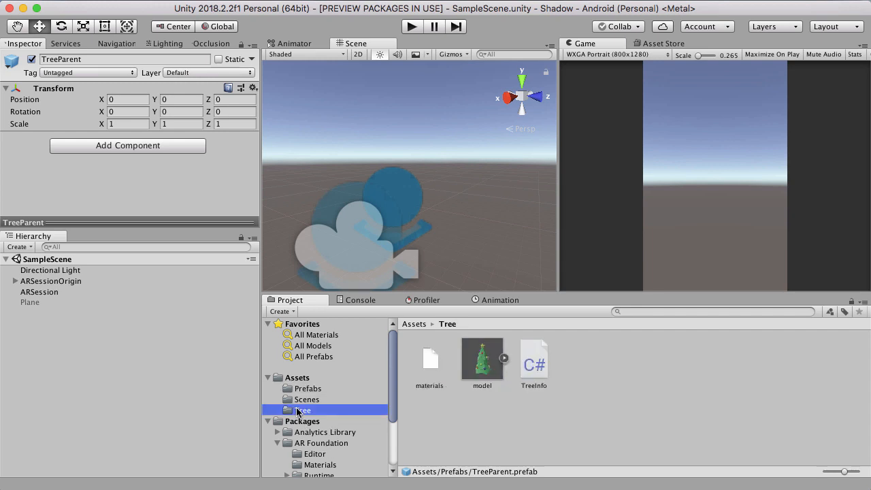
click(532, 359)
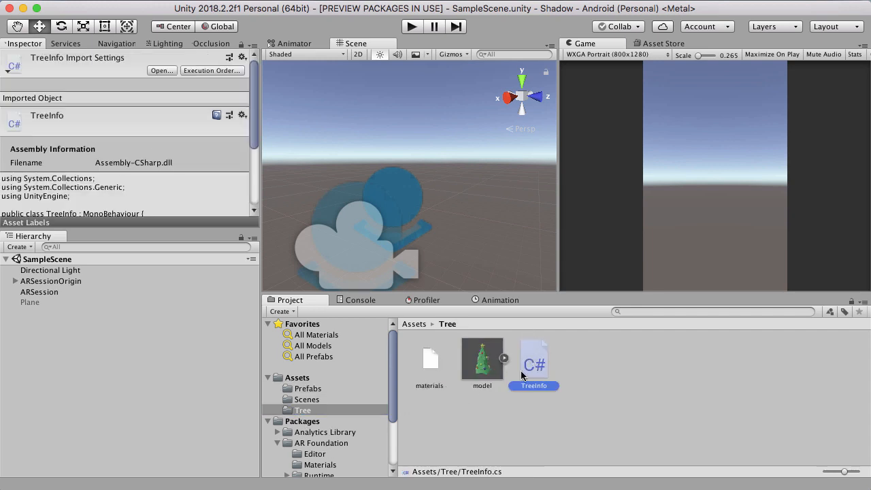
scroll(135, 146, down, 5)
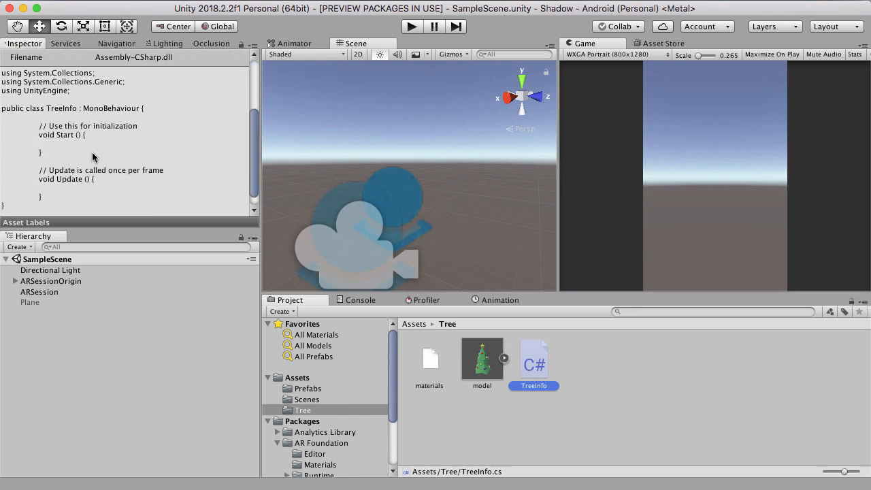
scroll(91, 156, down, 2)
double_click(525, 357)
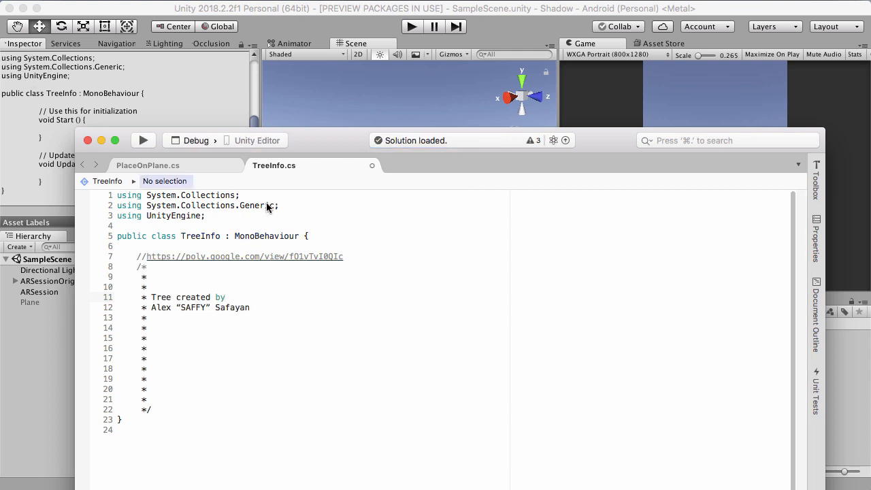
click(327, 247)
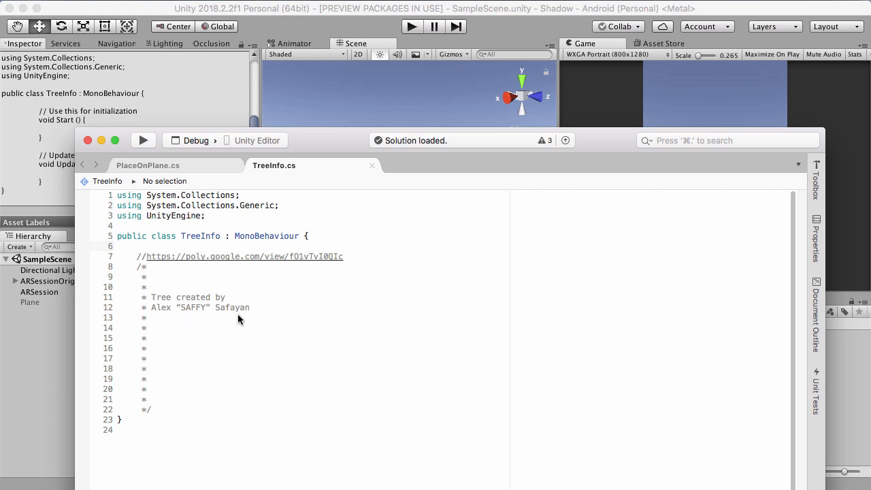
click(42, 385)
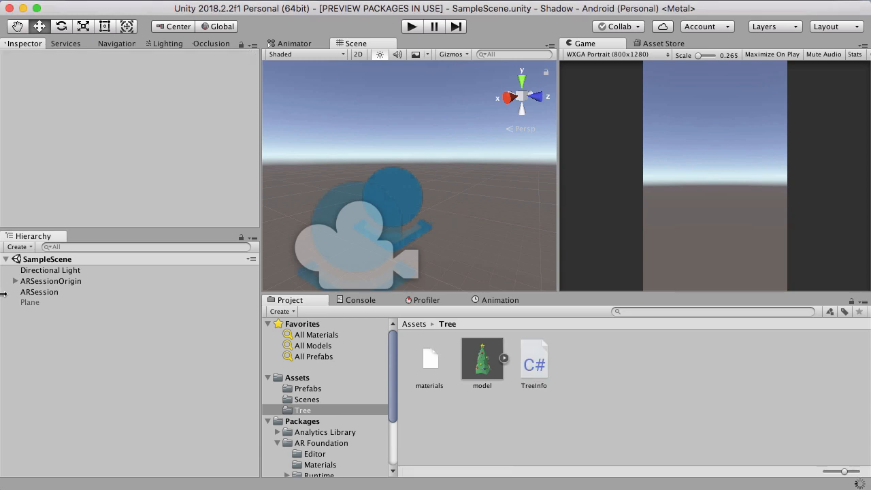
Add the TreeParent prefab to SampleScene and frame it in the Scene view
click(479, 368)
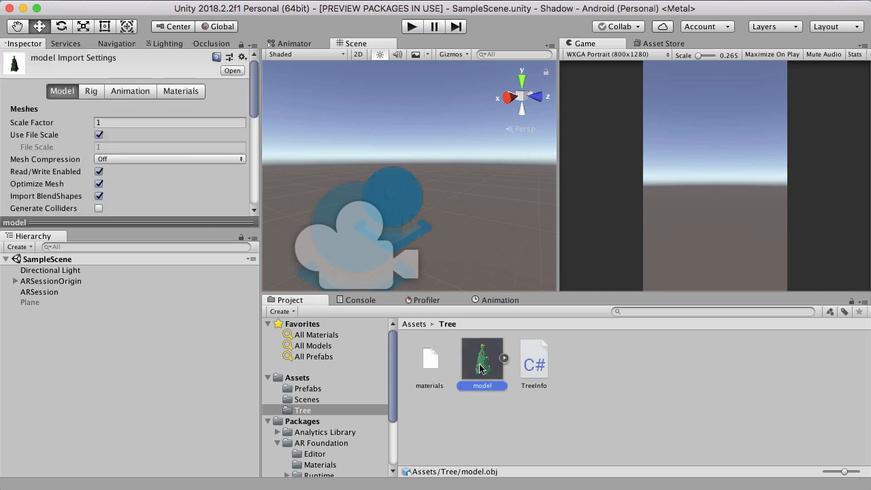
click(314, 390)
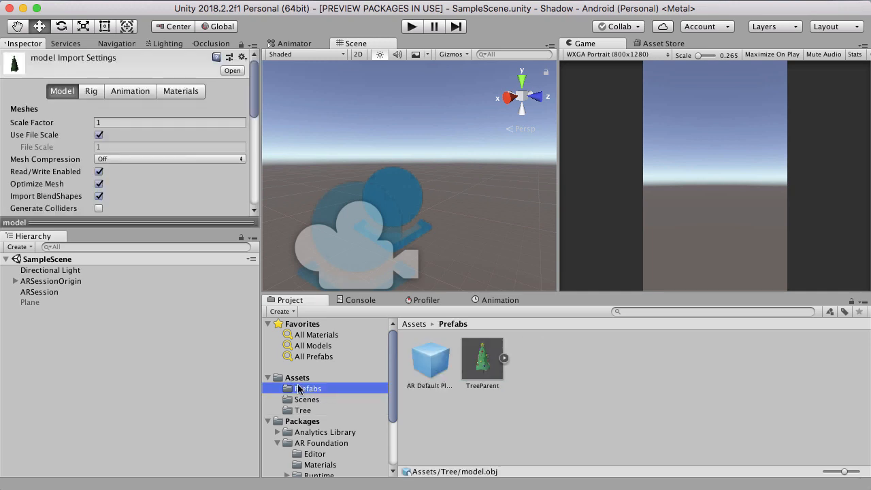
drag(502, 371, 68, 354)
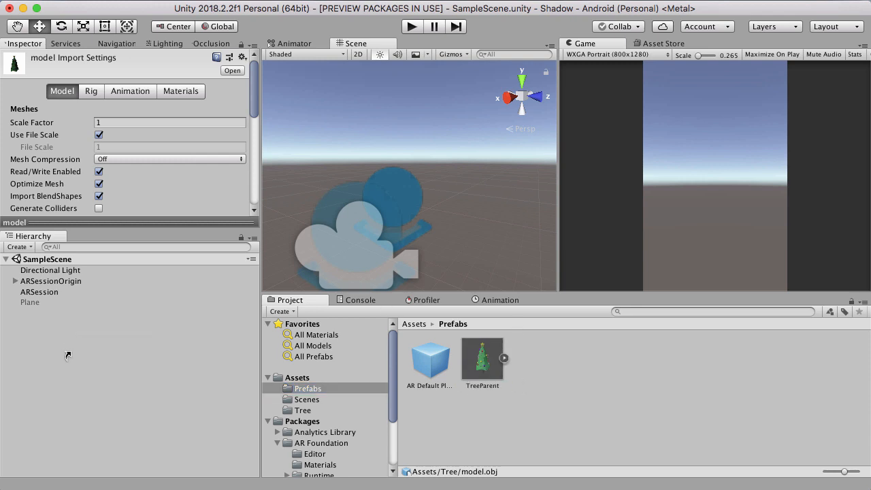
key(f)
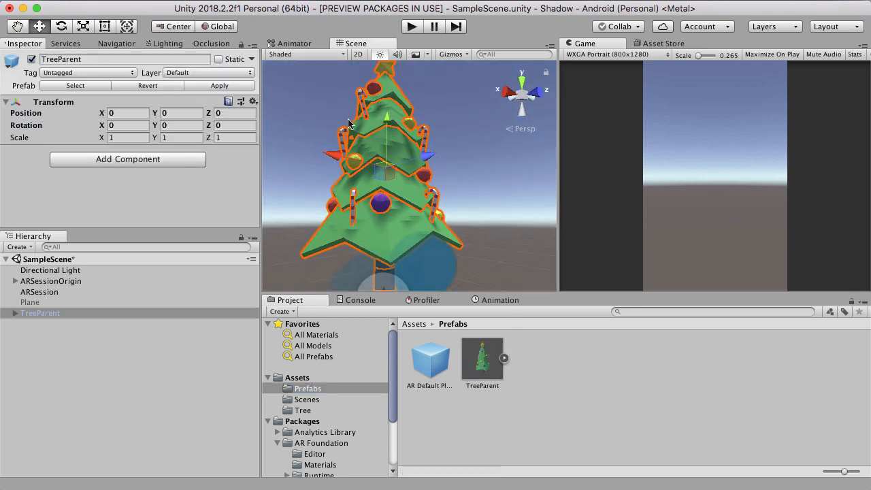
Examine the TreeParent hierarchy, comparing the parent's transform with the child model's offset, its meshes and the trunk base
click(15, 313)
click(37, 324)
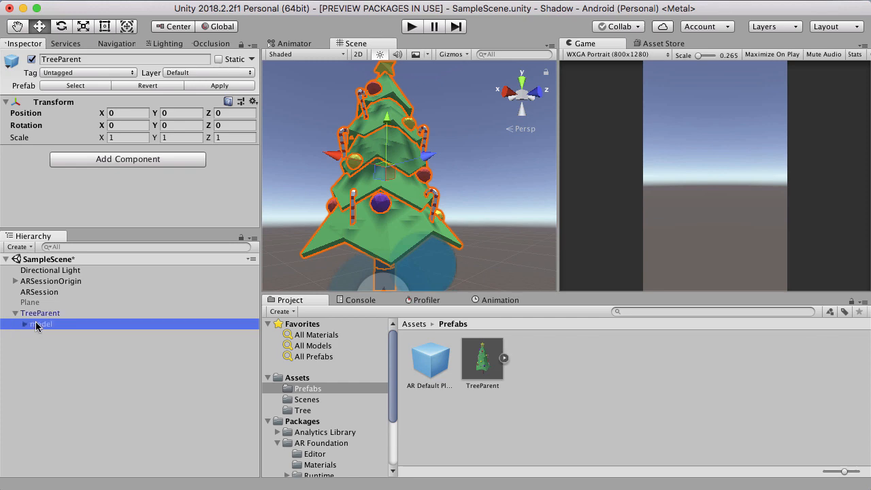
click(25, 325)
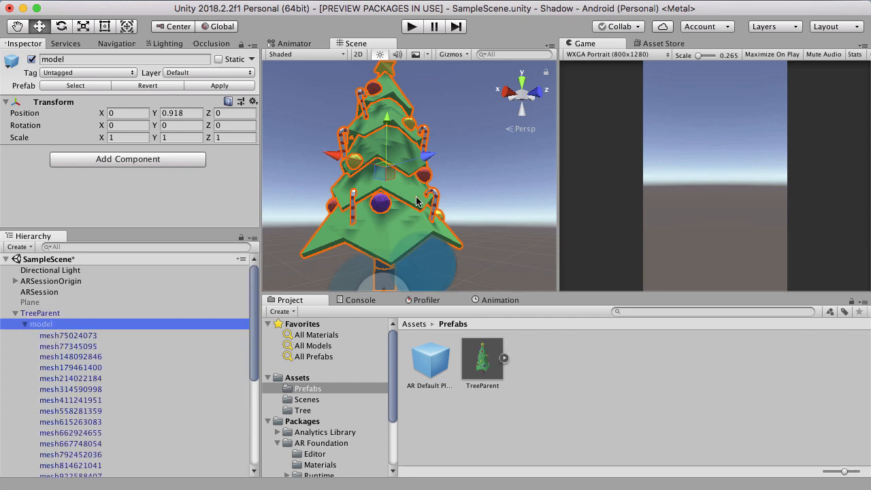
scroll(415, 198, down, 5)
right_drag(416, 204, 404, 254)
scroll(404, 254, up, 5)
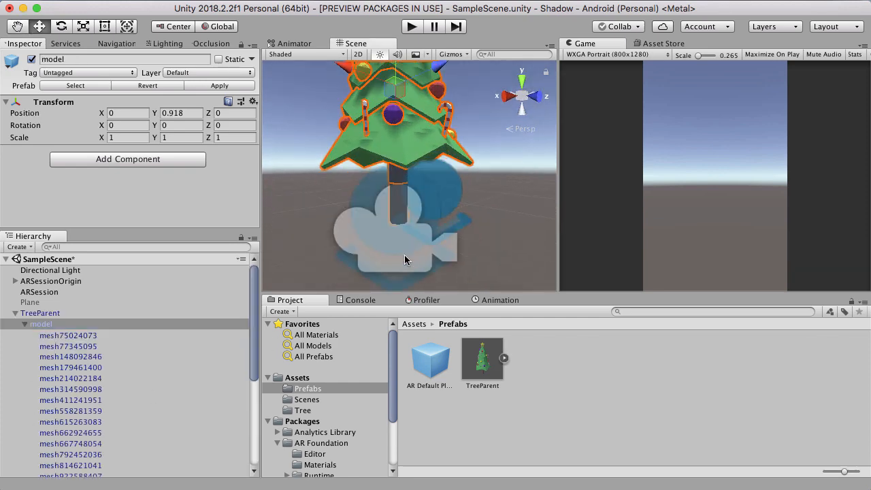
click(521, 157)
click(392, 211)
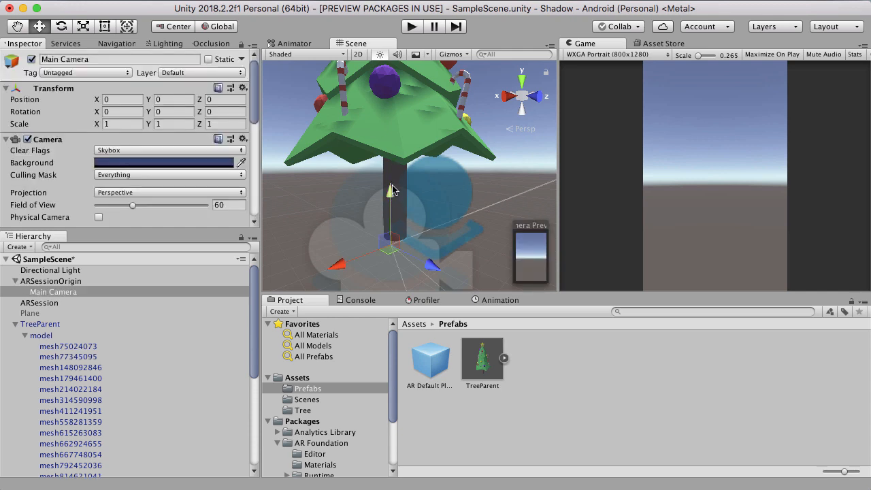
right_drag(412, 213, 410, 194)
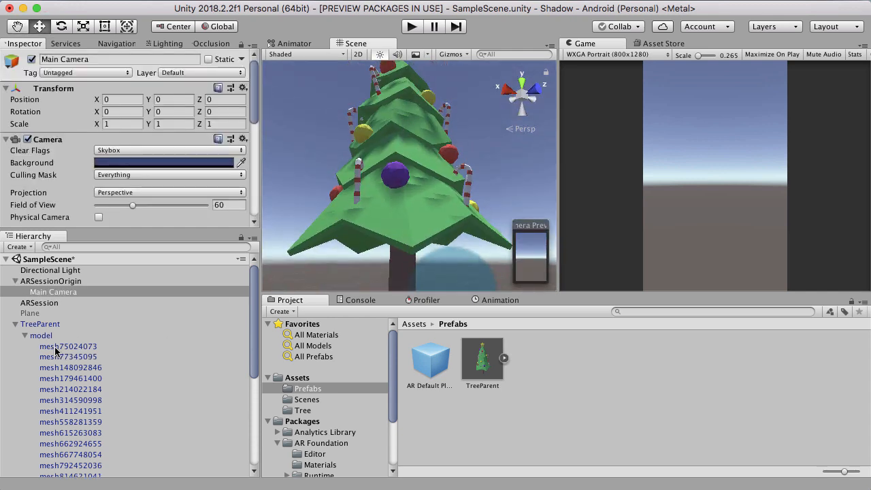
click(25, 335)
click(29, 324)
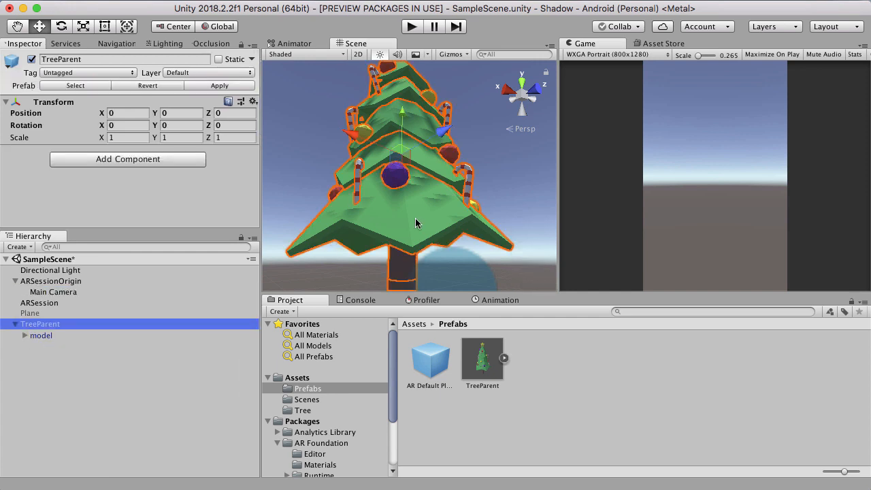
click(44, 338)
click(66, 325)
click(13, 326)
click(14, 326)
Activate the Plane object beneath the tree to preview the shadow cast on it
click(29, 314)
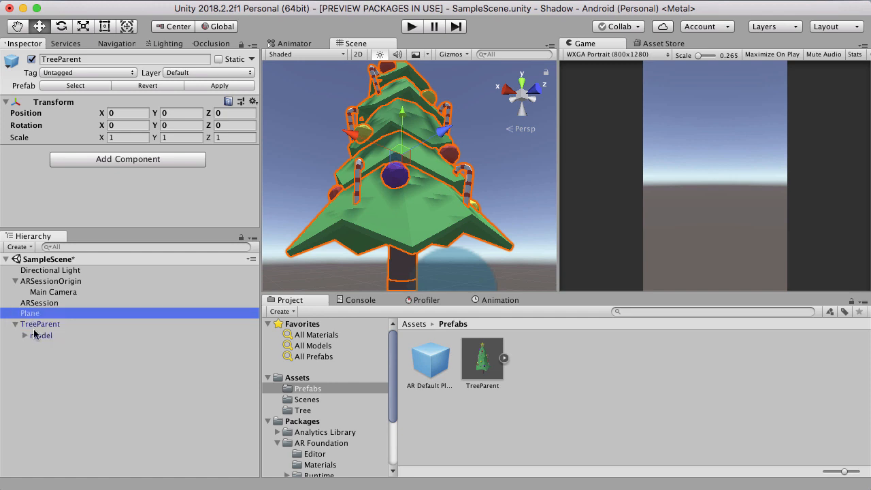
click(31, 59)
alt+drag(467, 194, 382, 131)
Deactivate the TreeParent object in the scene
click(40, 335)
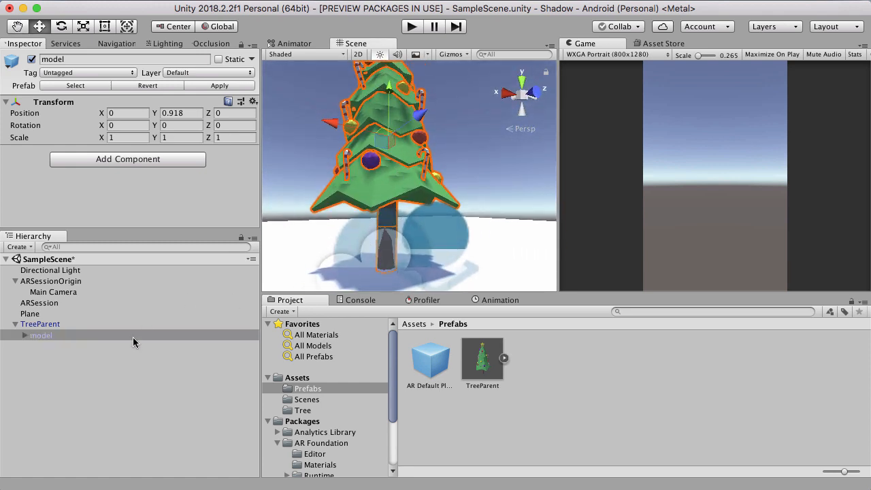
click(40, 324)
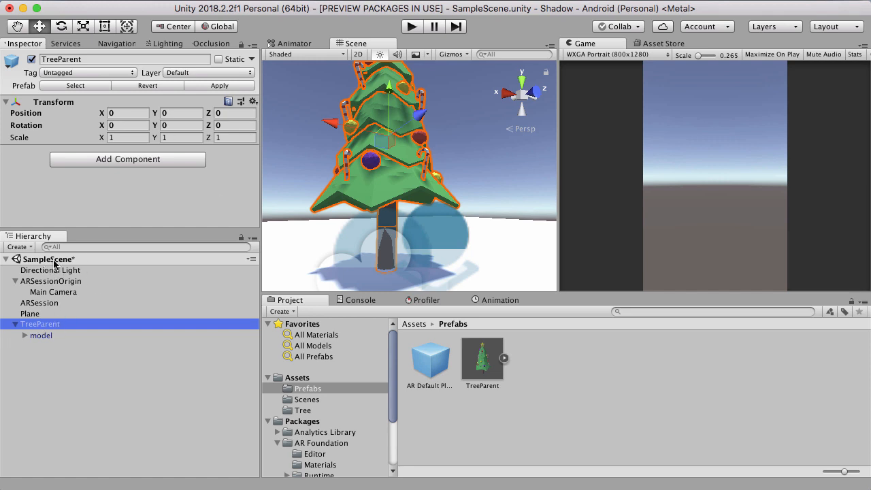
click(32, 59)
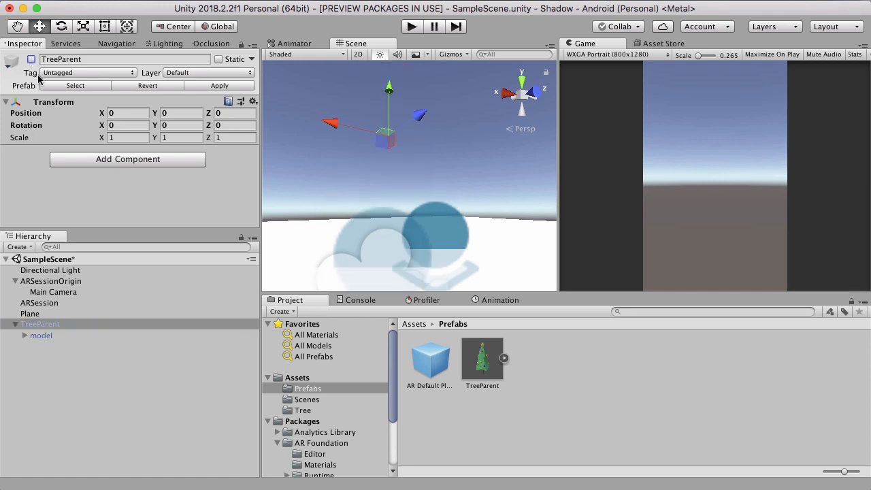
Review the components on ARSession and ARSessionOrigin, and locate the AR Plane Manager's plane prefab in the project
click(33, 292)
click(34, 282)
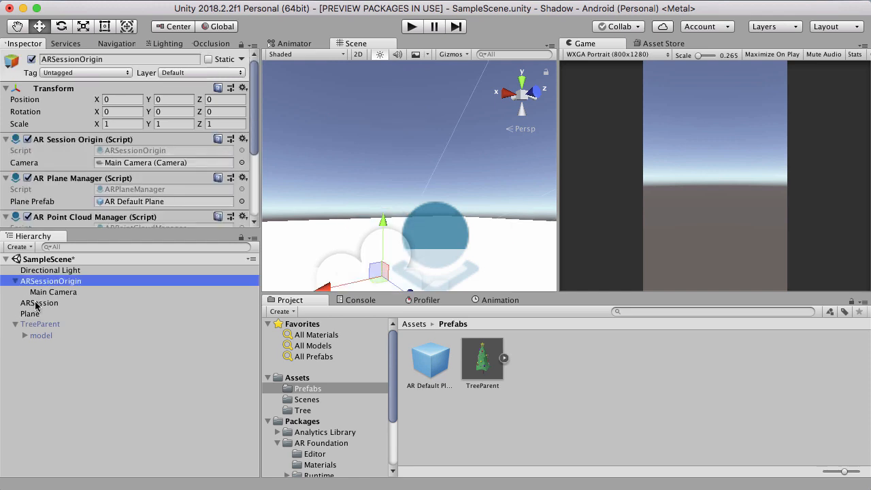
click(35, 304)
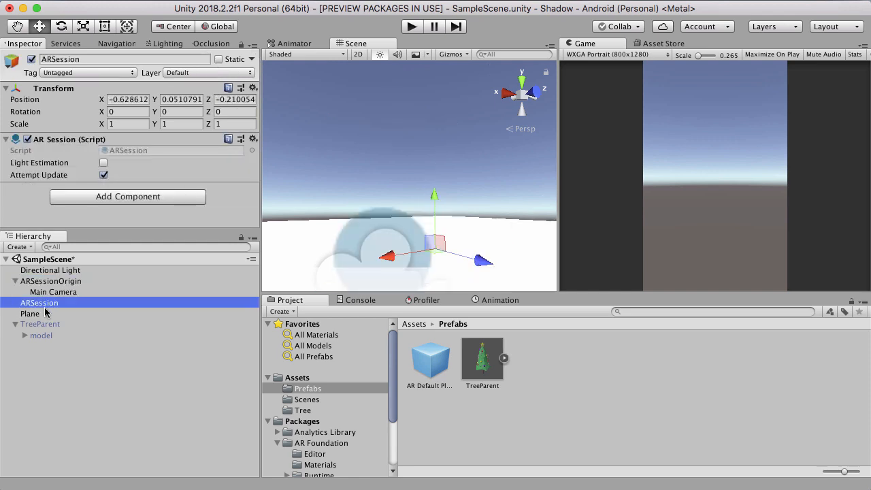
click(70, 279)
scroll(95, 170, down, 5)
scroll(95, 170, down, 3)
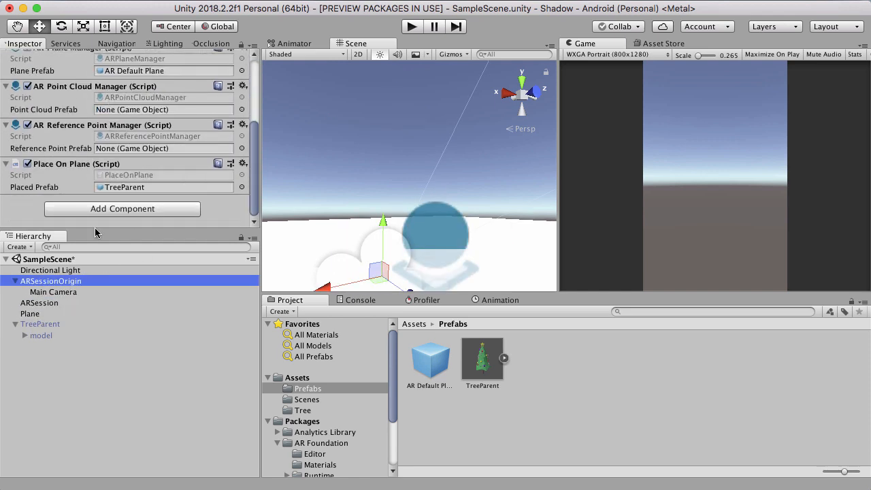
scroll(156, 167, up, 2)
scroll(143, 199, up, 2)
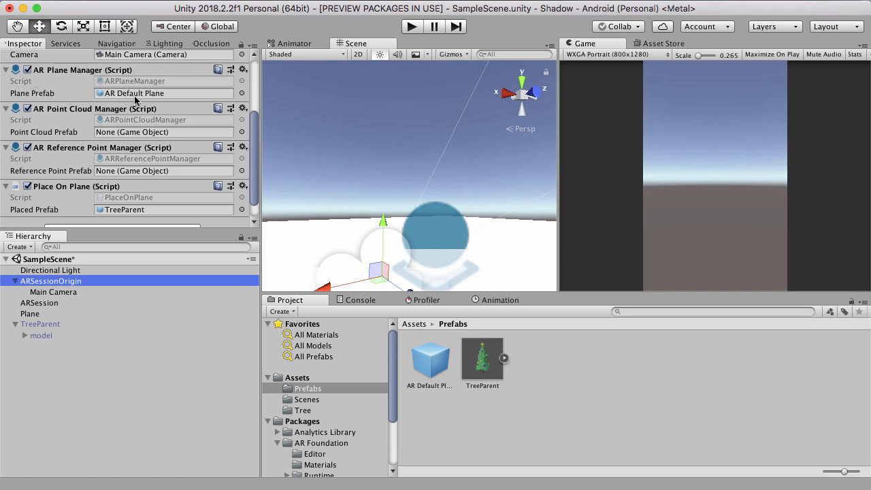
mouse_move(391, 193)
alt+mouse_down()
mouse_move(404, 293)
mouse_move(394, 189)
alt+mouse_up()
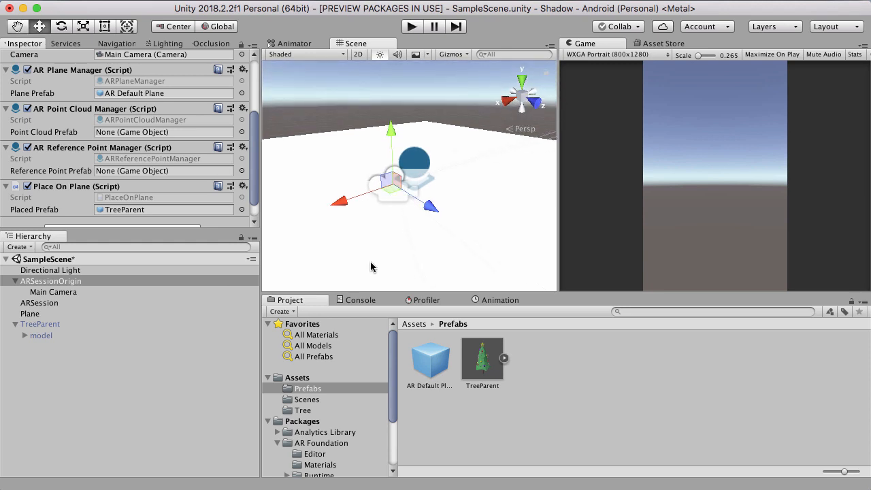
double_click(130, 93)
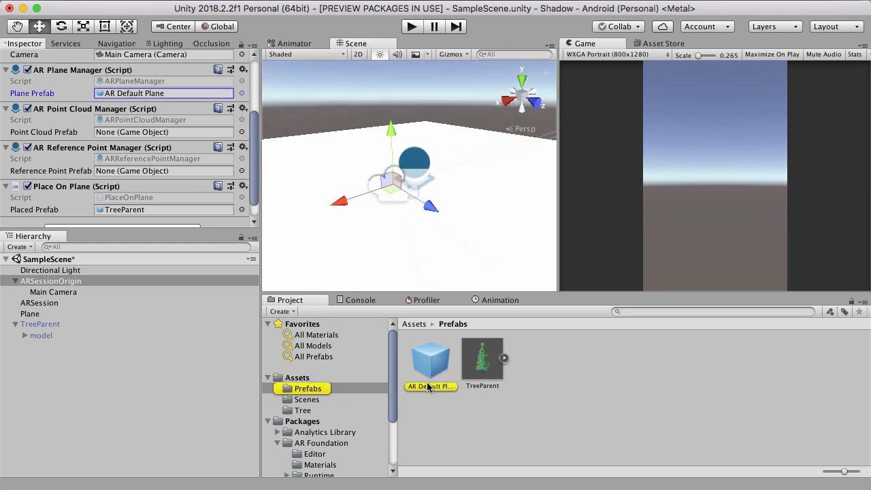
Deactivate the Plane object in the scene
click(45, 315)
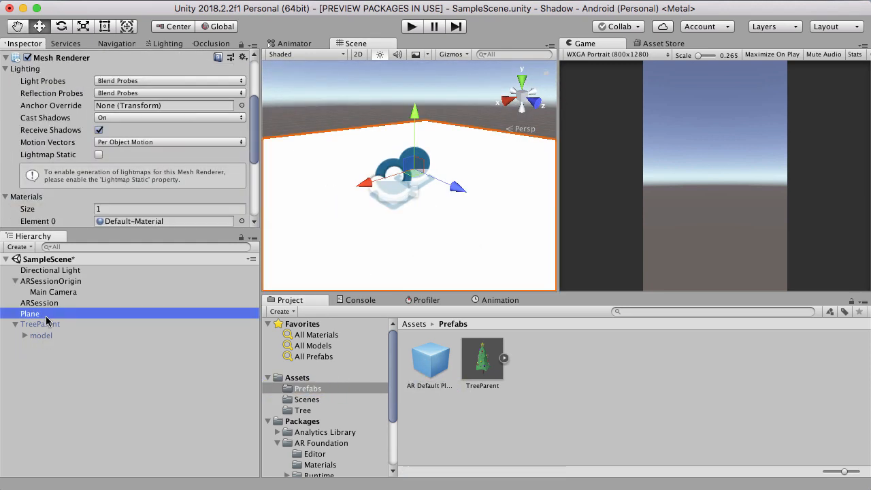
scroll(27, 65, up, 5)
click(31, 59)
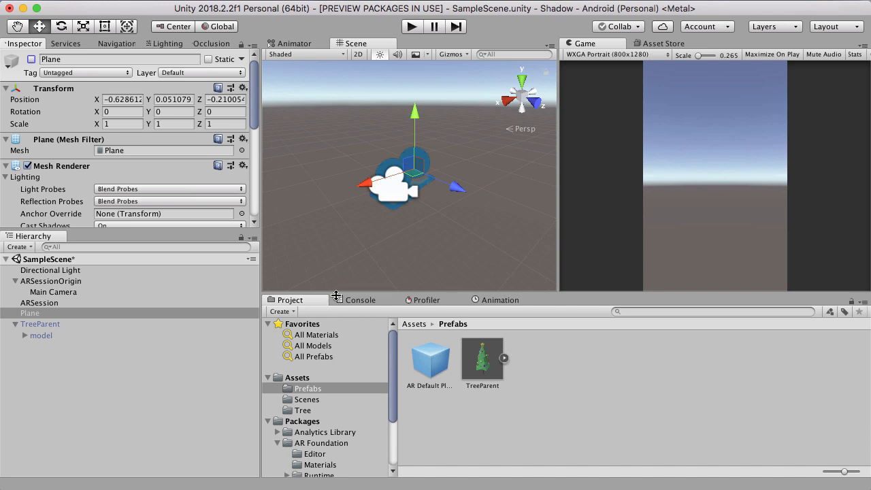
Examine the AR Default Plane prefab's components, from the AR Plane script through the Mesh Renderer and Line Renderer
click(422, 355)
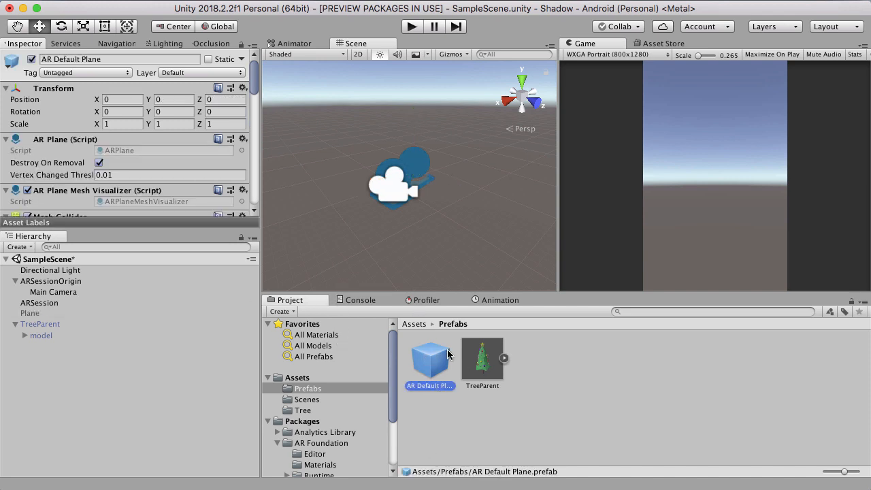
scroll(68, 112, down, 5)
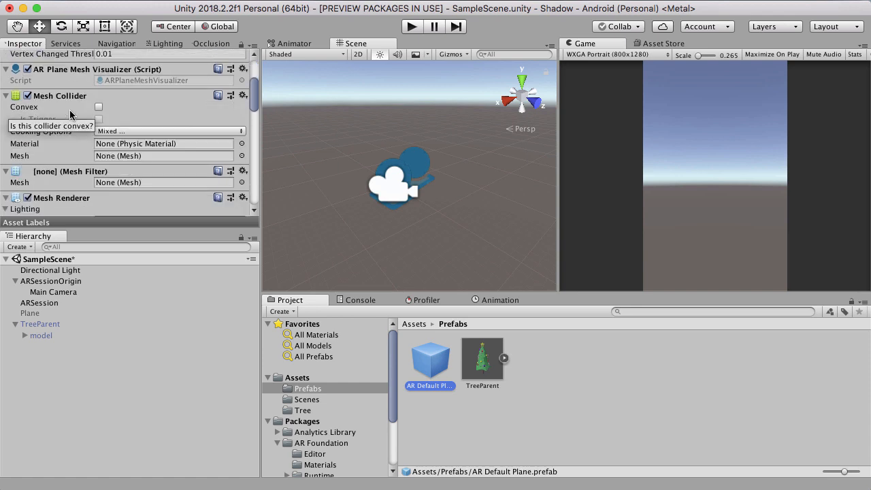
scroll(194, 134, down, 10)
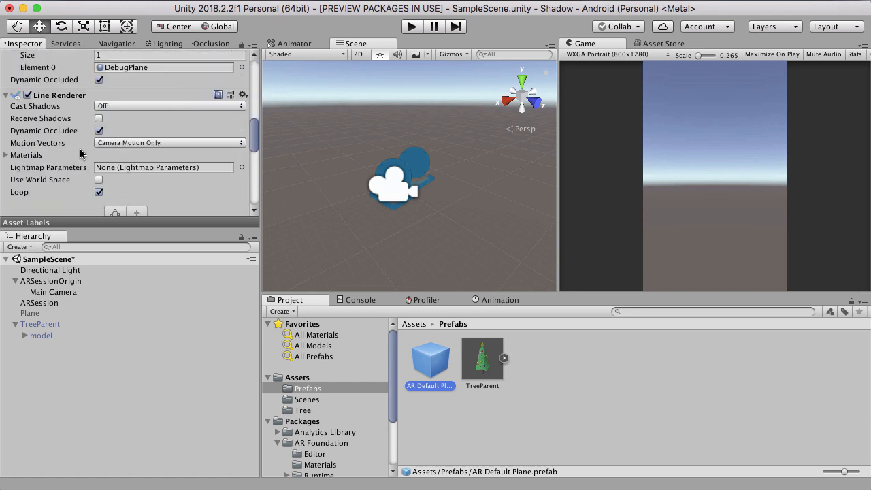
scroll(80, 155, down, 5)
scroll(81, 154, down, 5)
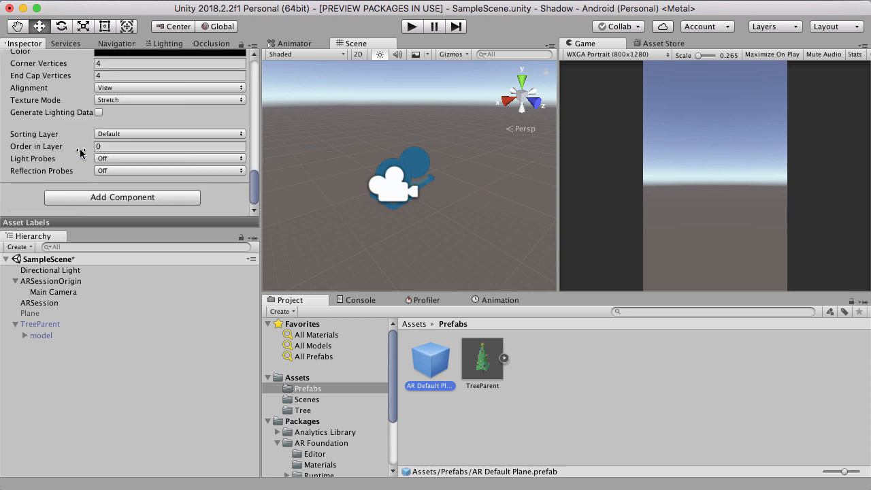
Locate the DebugPlane material used by the AR Default Plane prefab's Mesh Renderer and examine its shader settings
scroll(42, 155, up, 8)
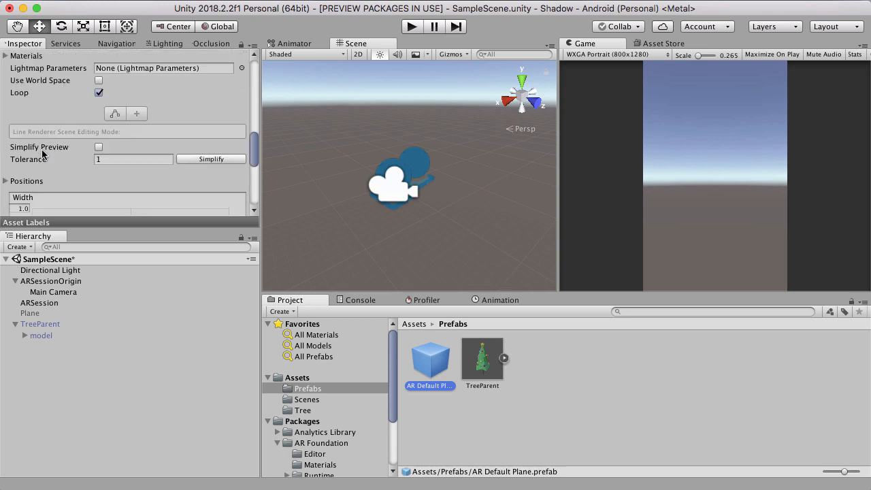
scroll(42, 155, up, 5)
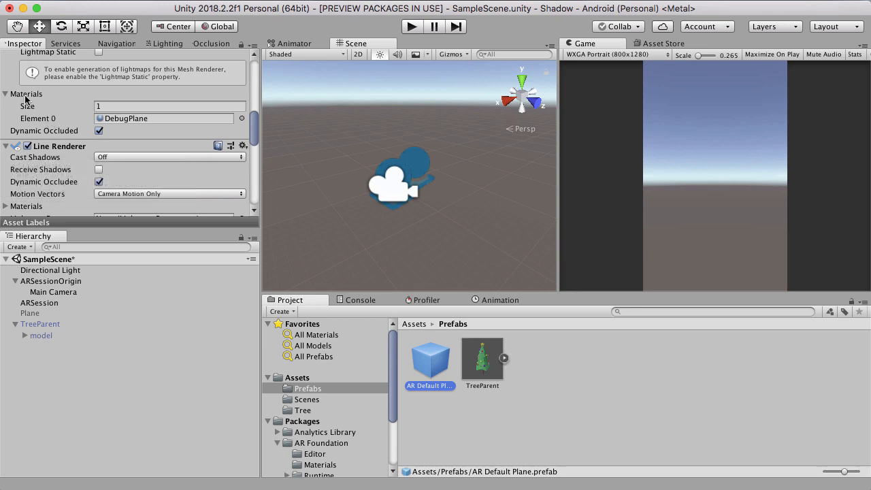
click(115, 120)
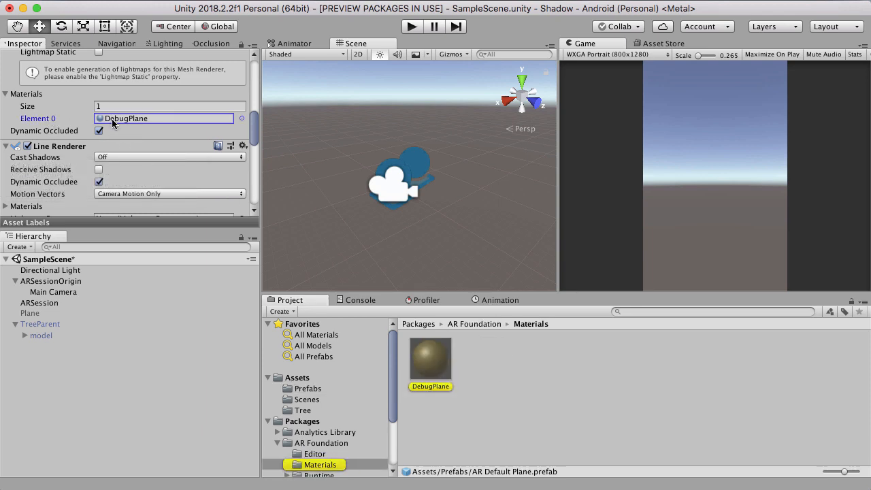
click(439, 374)
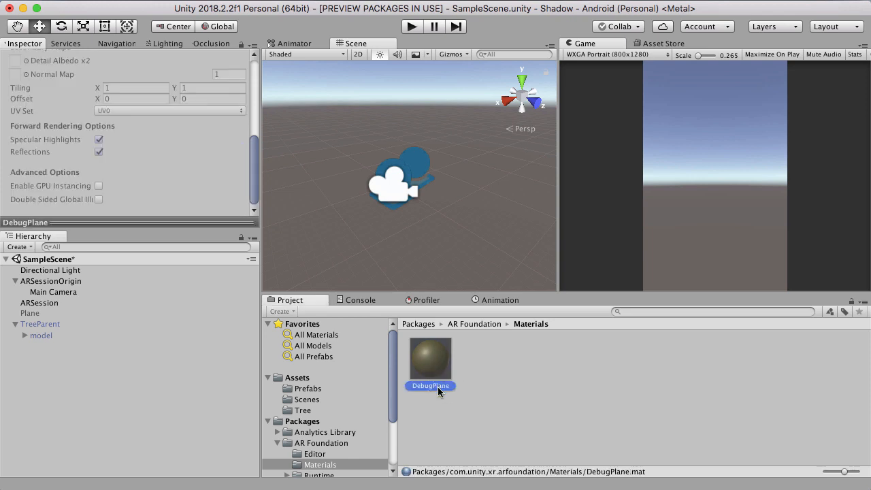
scroll(163, 153, up, 10)
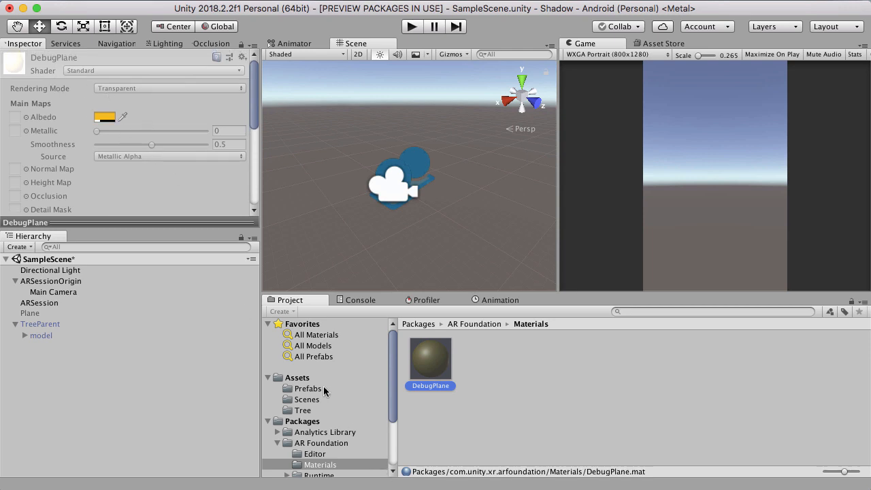
Create a new material named TransparentShadow in the Assets folder and check the shaders available for it
click(297, 377)
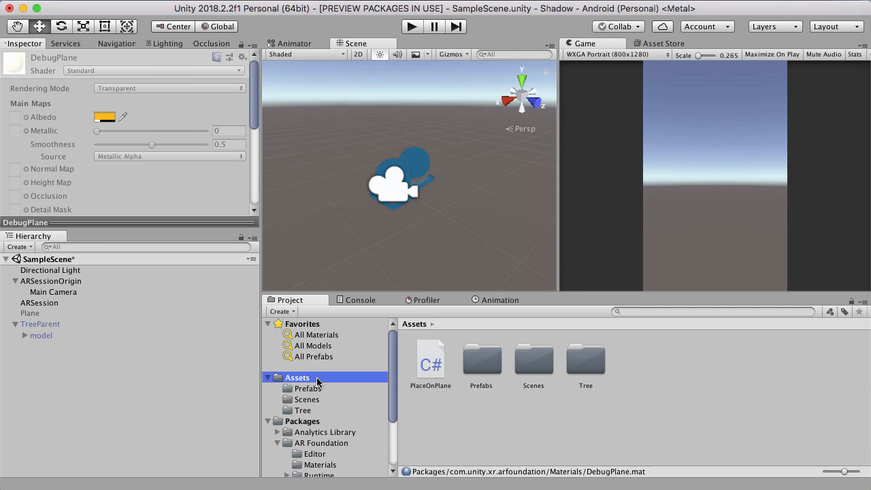
click(640, 349)
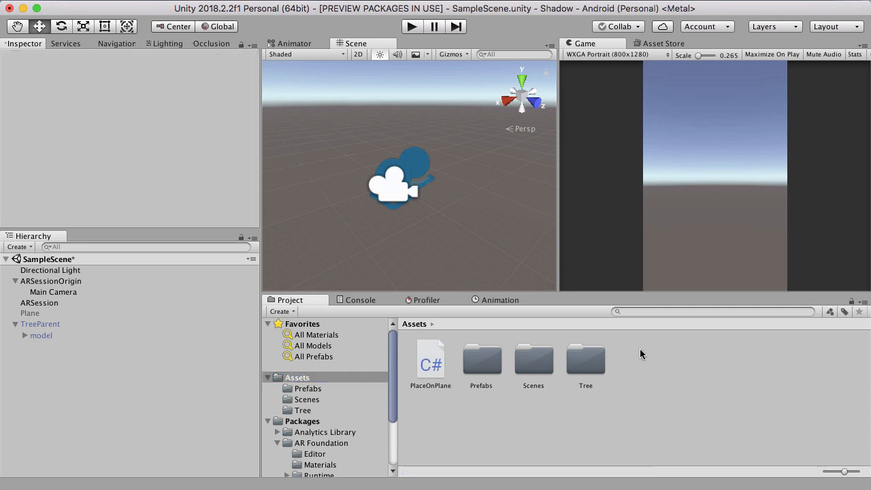
right_click(641, 349)
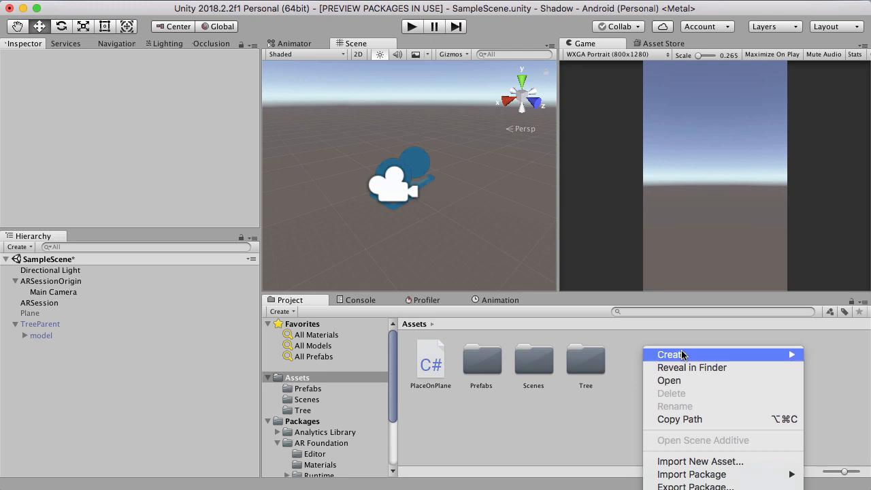
mouse_move(683, 355)
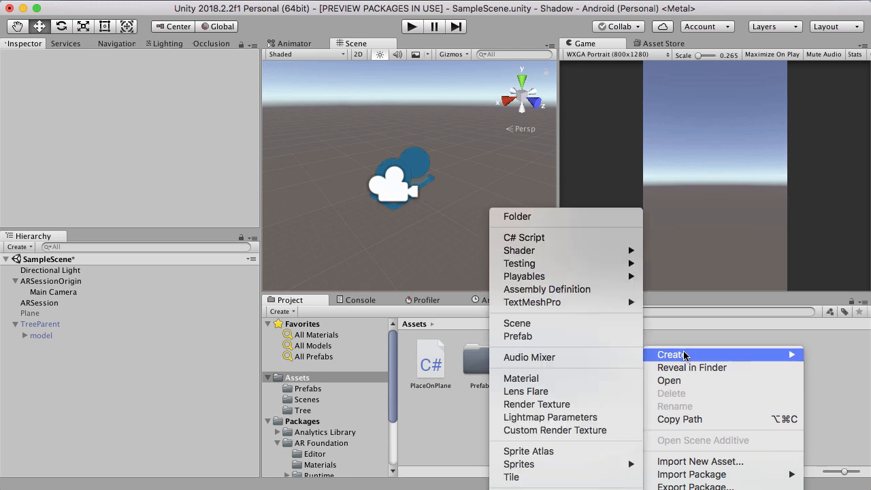
click(538, 378)
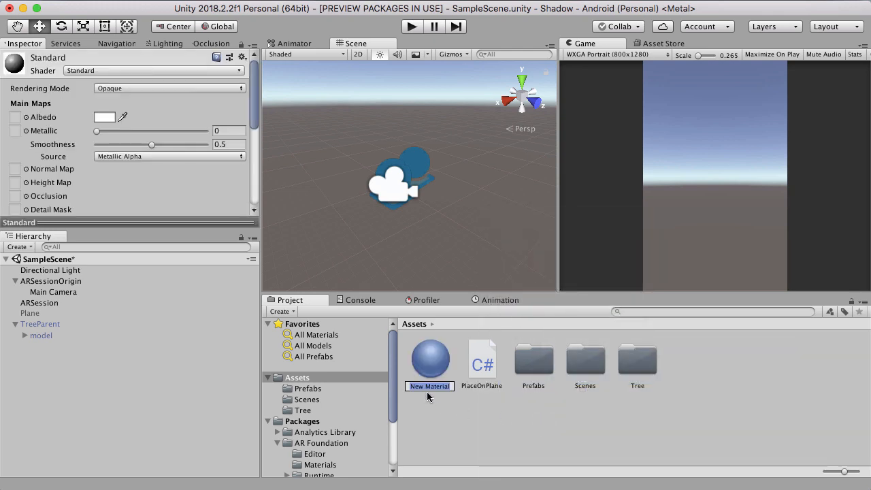
text(Trans)
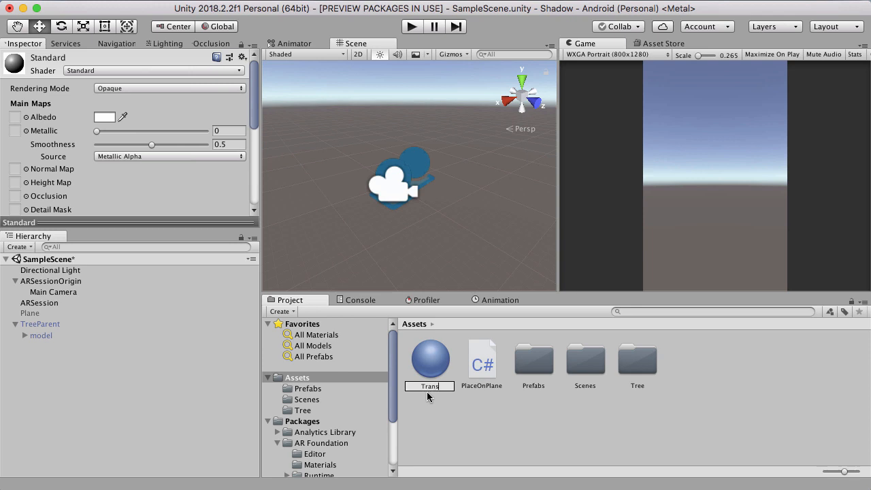
text(parentShadow)
key(Return)
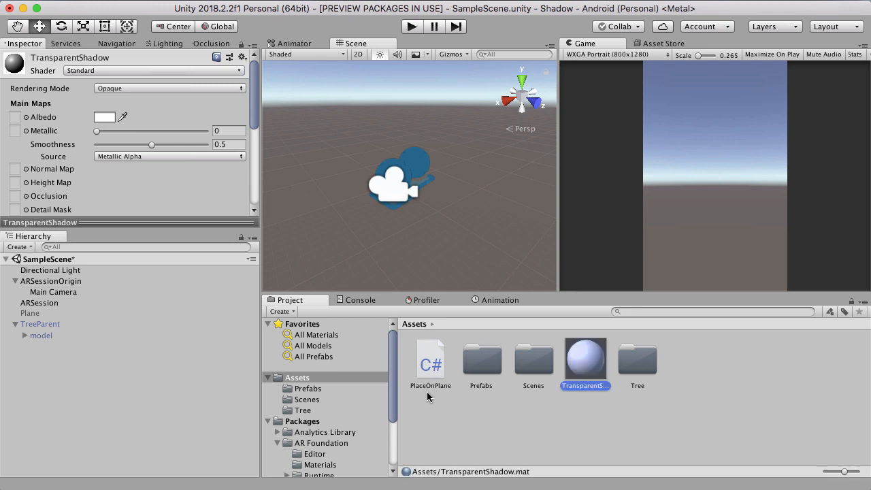
click(239, 71)
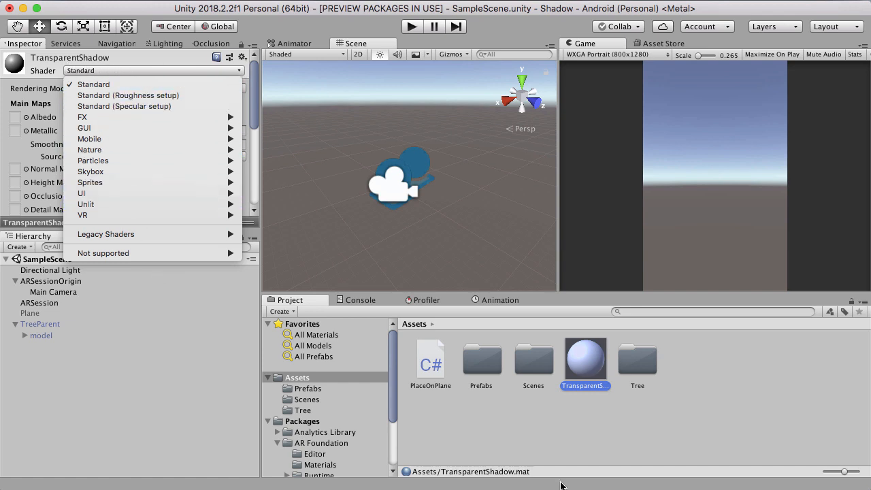
click(580, 378)
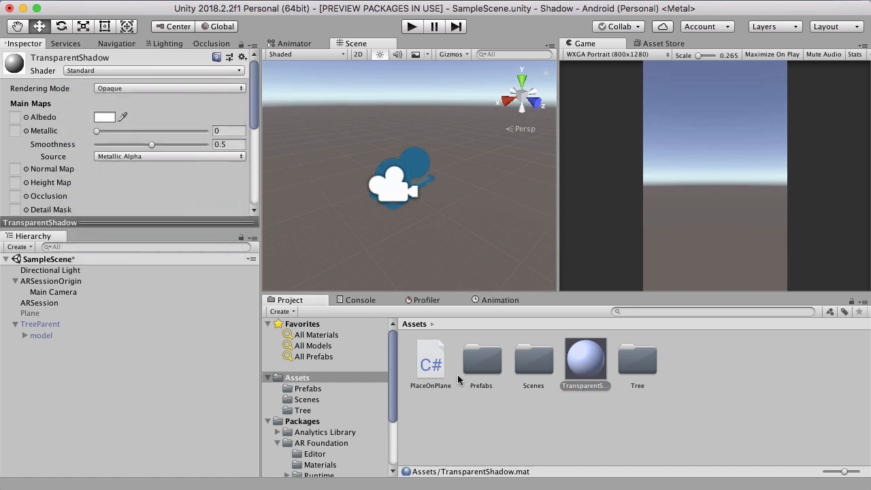
Assign the TransparentShadow material to Element 0 of the AR Default Plane prefab's Mesh Renderer in place of DebugPlane
click(306, 389)
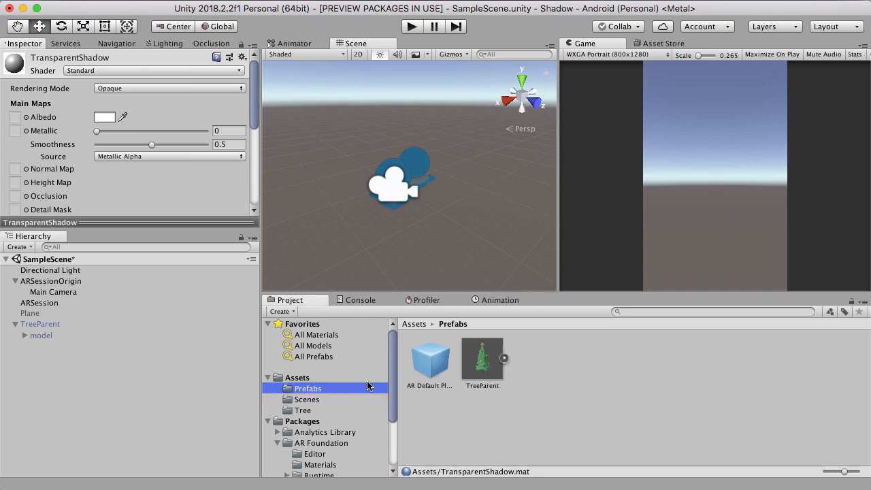
click(428, 363)
scroll(143, 168, down, 10)
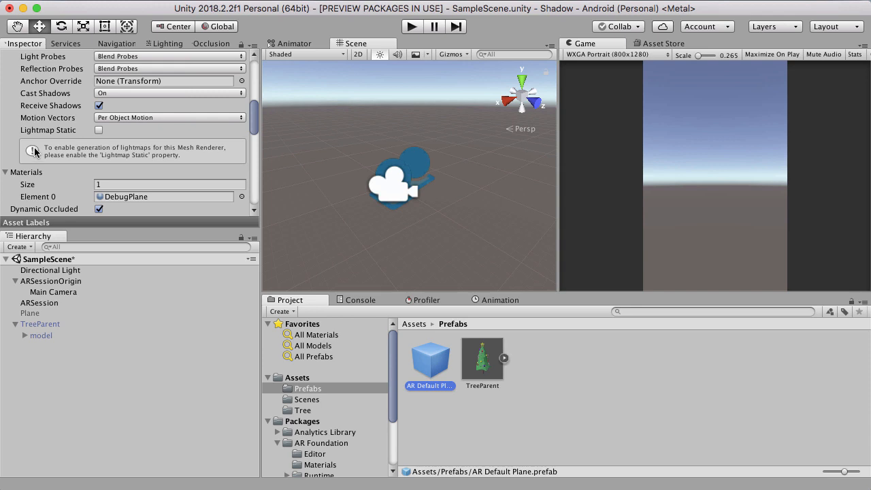
scroll(34, 151, down, 3)
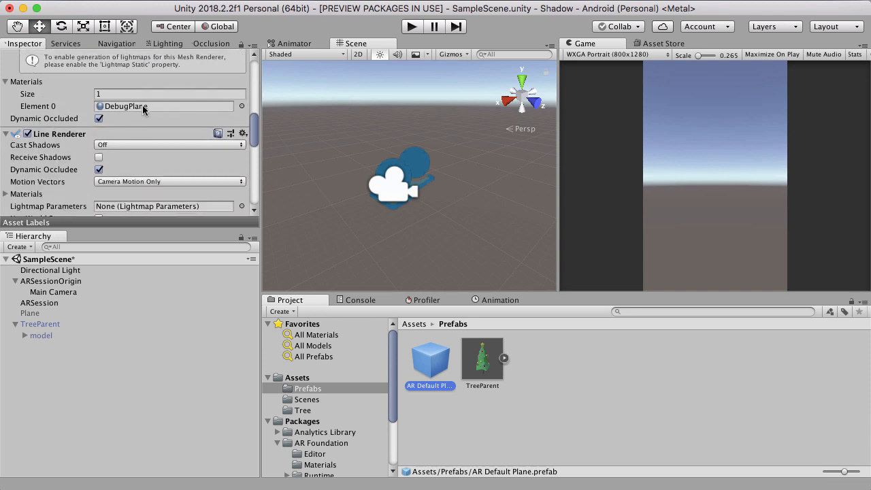
click(299, 378)
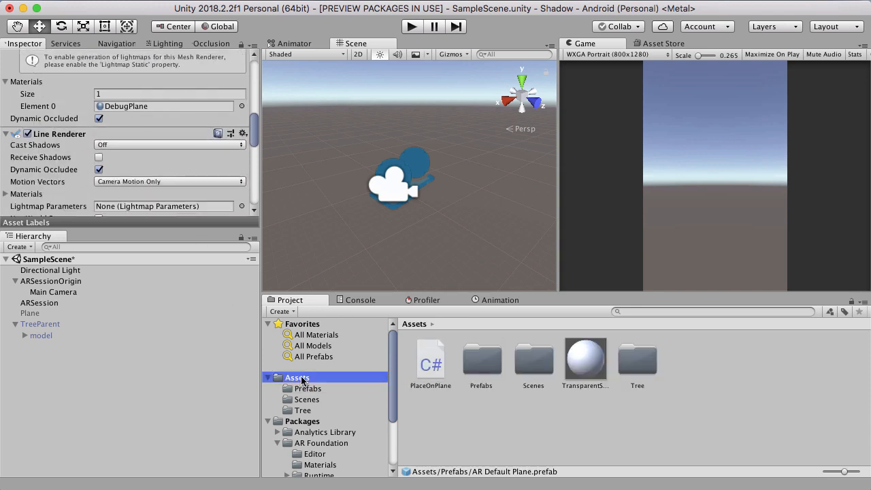
drag(592, 364, 134, 111)
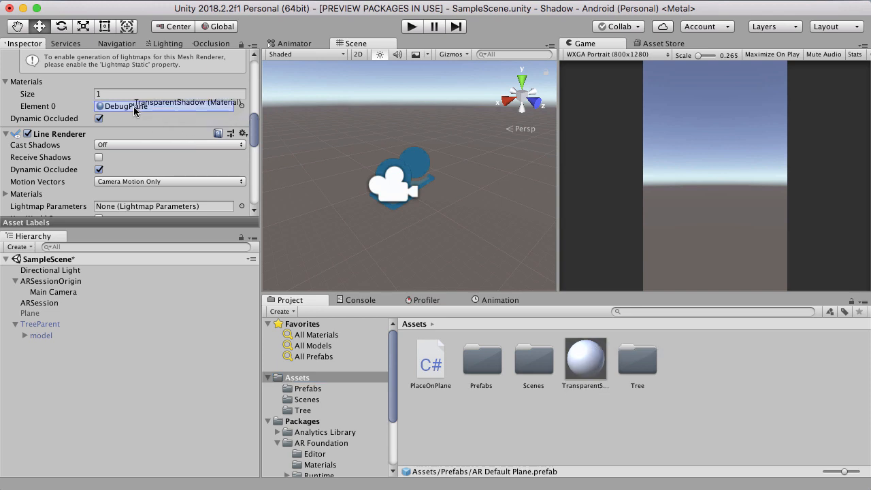
drag(133, 106, 133, 106)
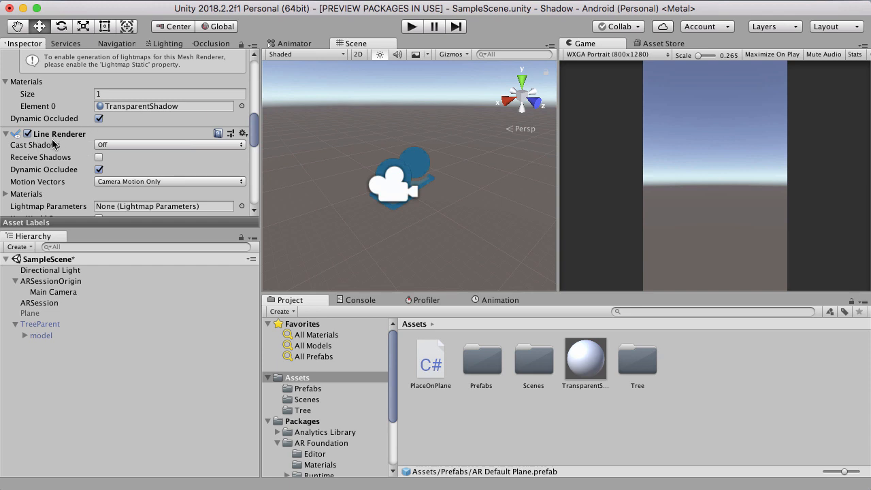
click(243, 133)
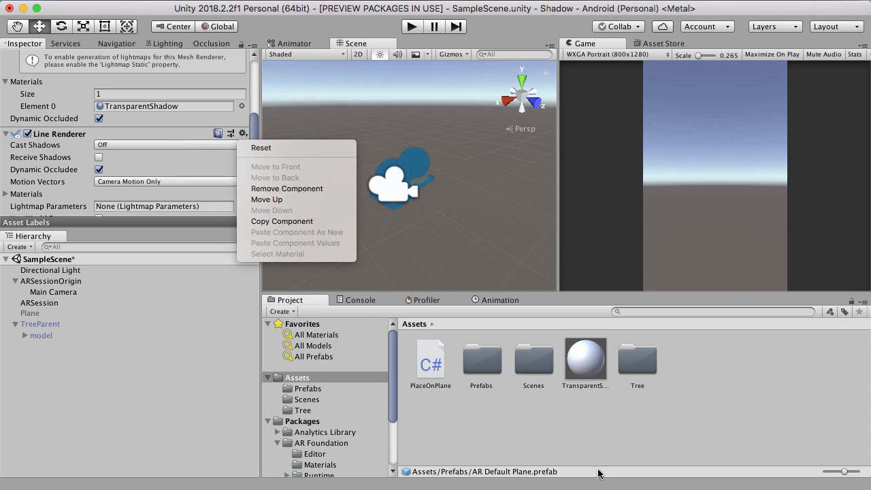
click(582, 443)
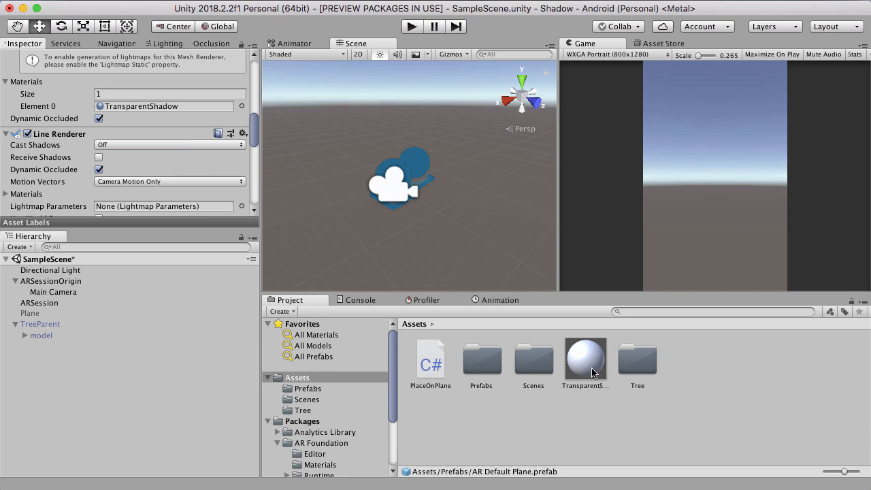
Create a Standard Surface Shader named TransparentShadow in the Assets folder
right_click(697, 343)
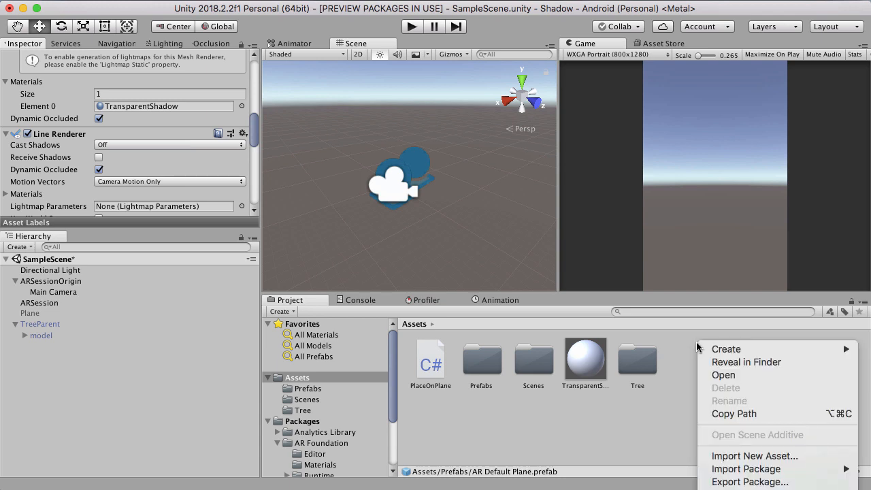
mouse_move(737, 354)
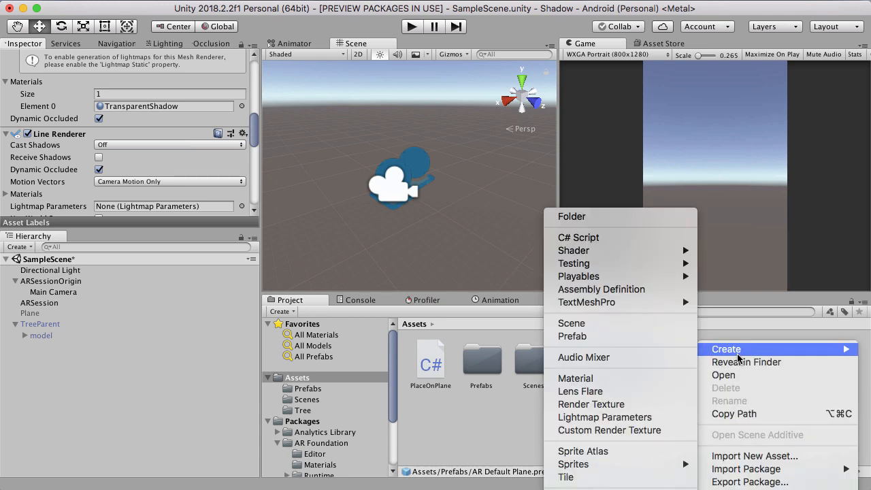
mouse_move(645, 251)
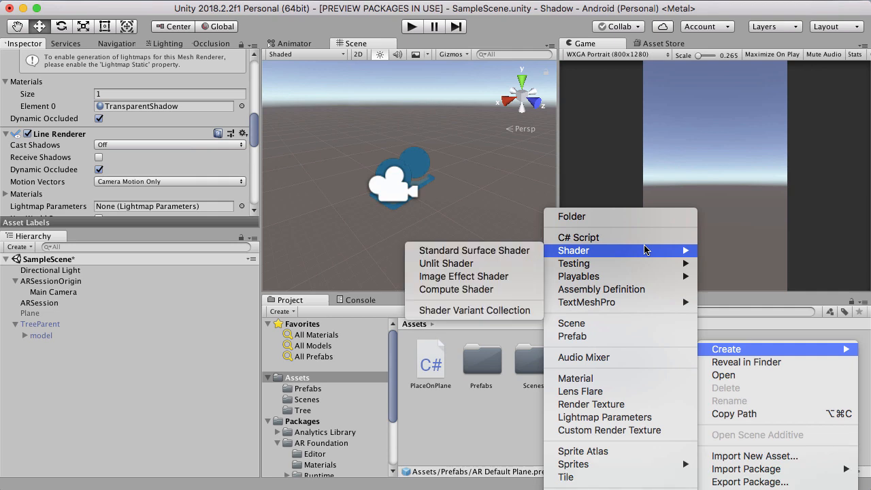
click(500, 252)
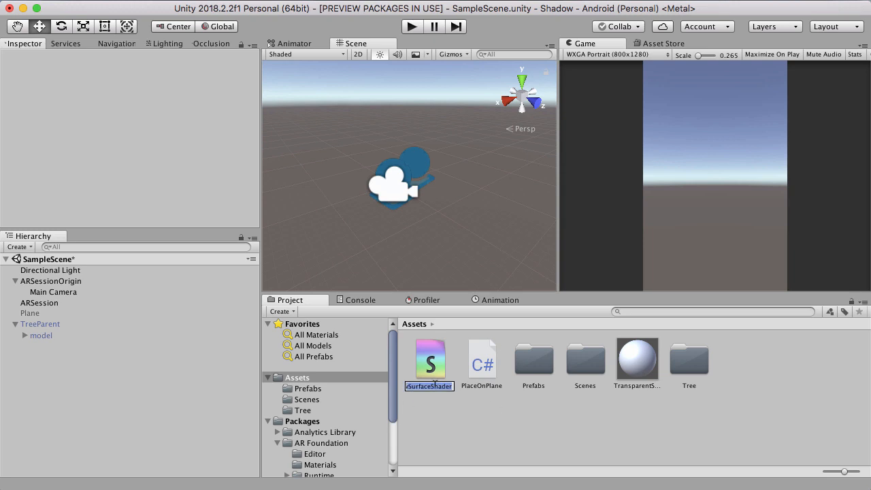
text(Trans)
text(parentS)
text(ha)
text(dow)
key(Return)
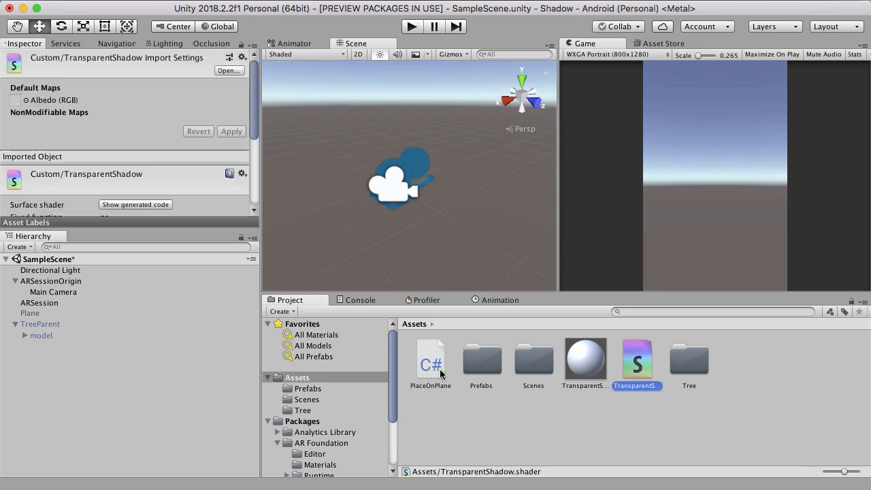
Open the TransparentShadow shader in Visual Studio and review its default code
double_click(634, 360)
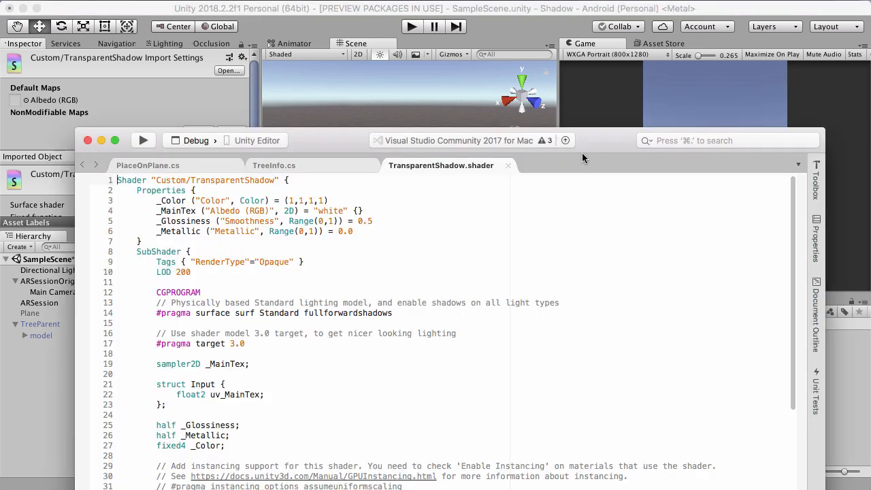
drag(595, 139, 559, 45)
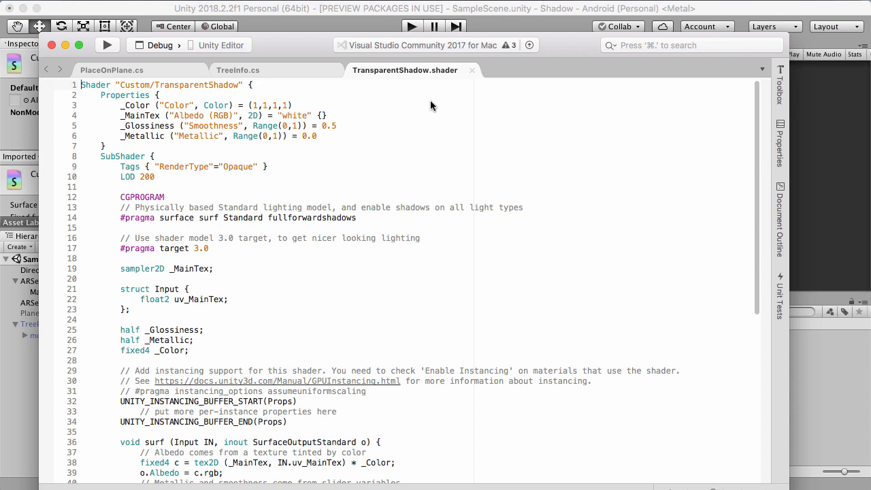
scroll(408, 229, down, 9)
scroll(272, 224, up, 8)
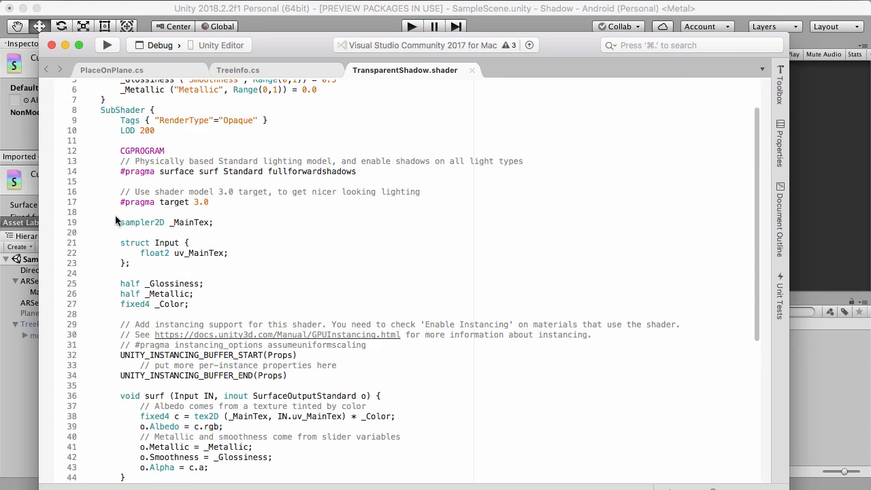
scroll(232, 273, up, 3)
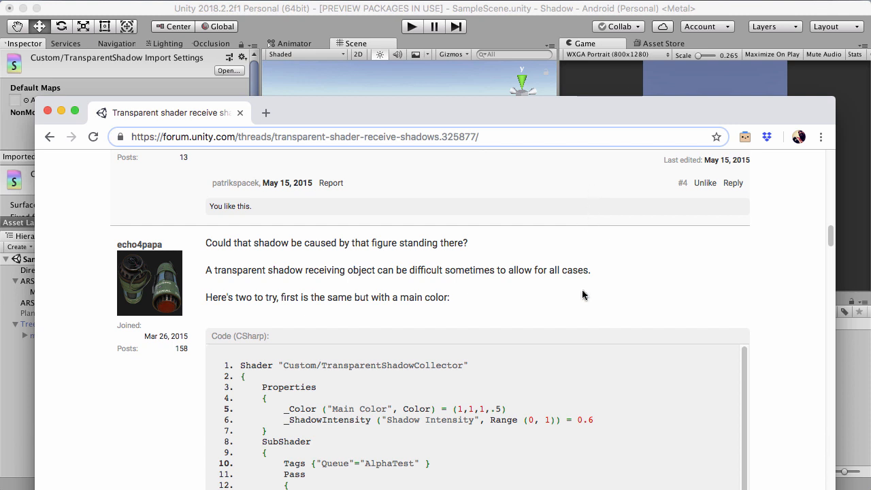
Read the forum post offering two TransparentShadowCollector shaders, one with a main color and one with a different render queue
drag(613, 110, 624, 53)
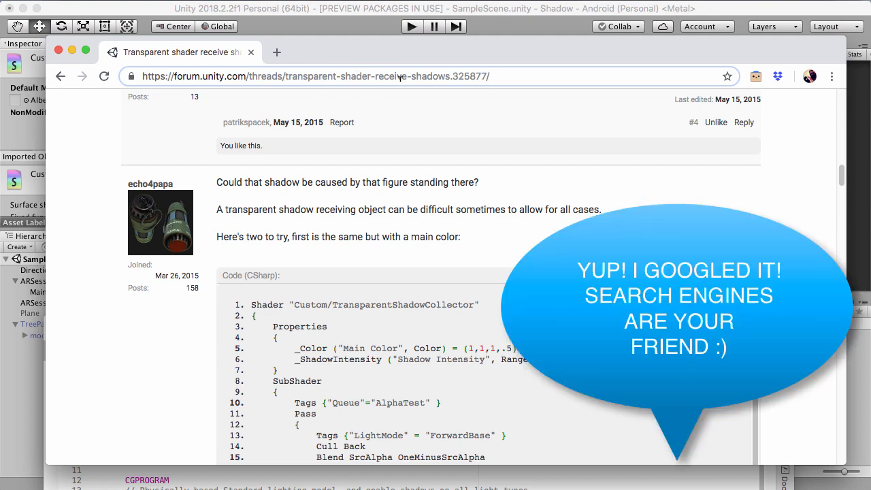
scroll(429, 262, down, 2)
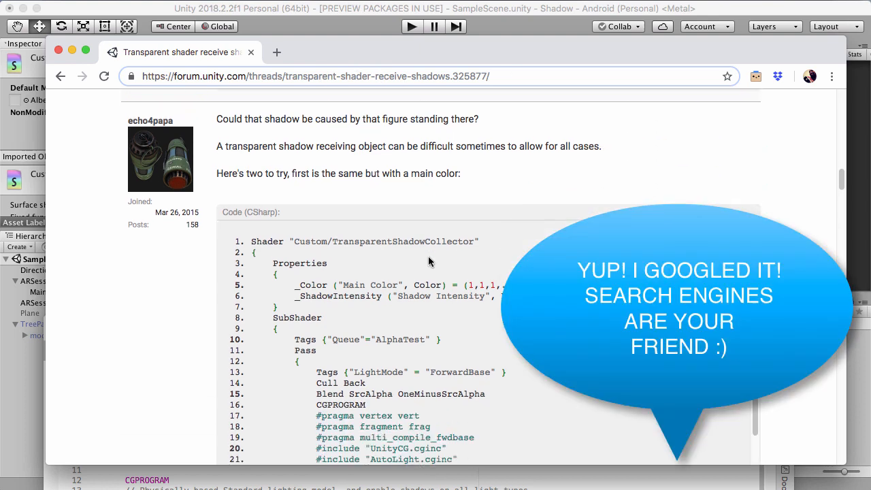
scroll(428, 261, down, 2)
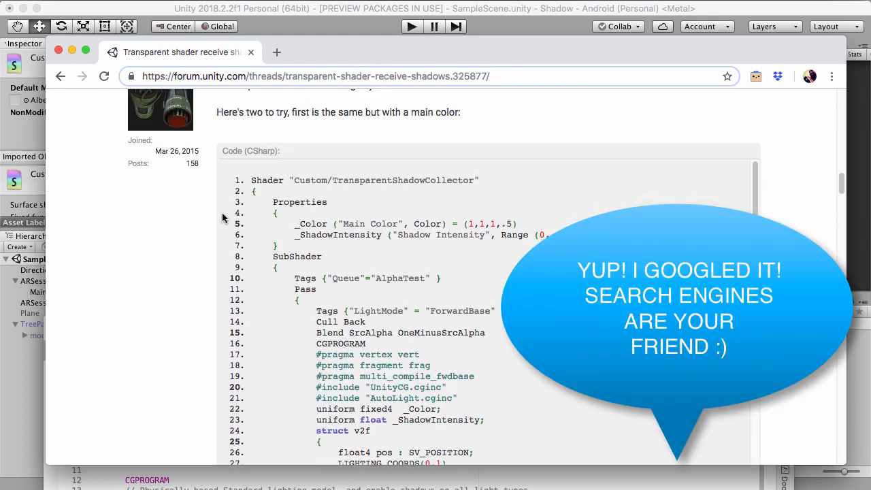
scroll(224, 217, up, 5)
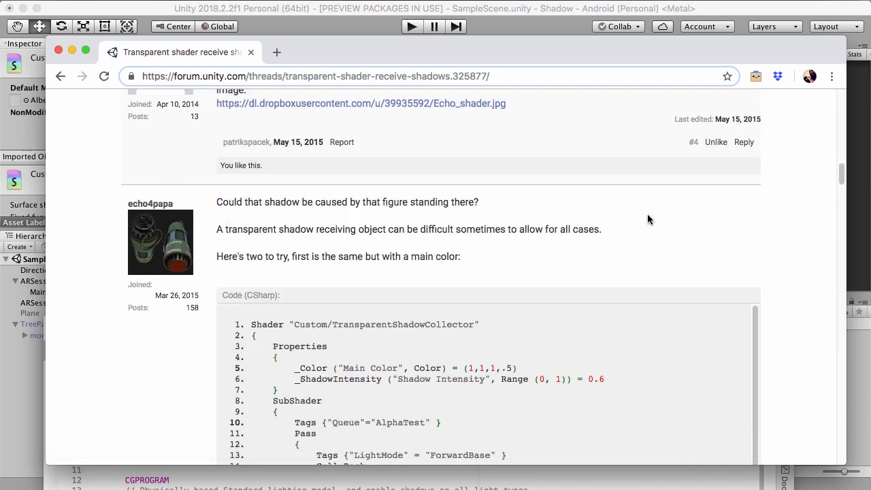
scroll(647, 219, down, 1)
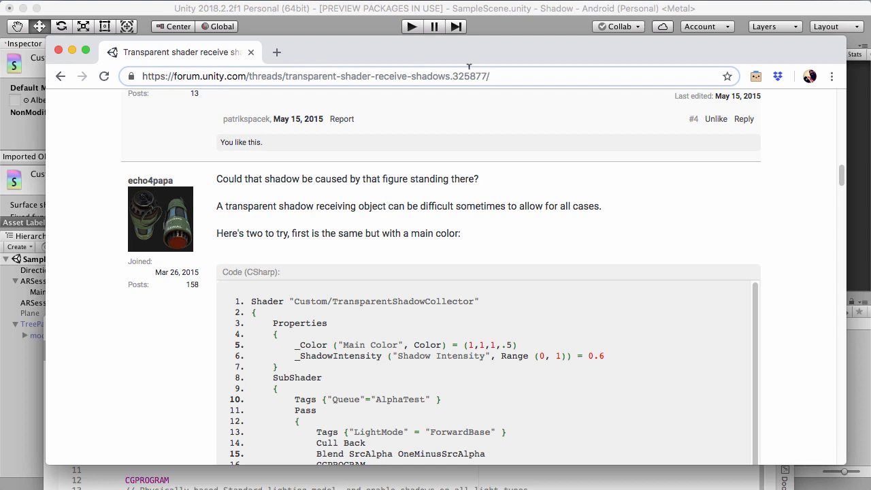
scroll(753, 221, down, 1)
scroll(753, 216, down, 5)
scroll(549, 166, down, 6)
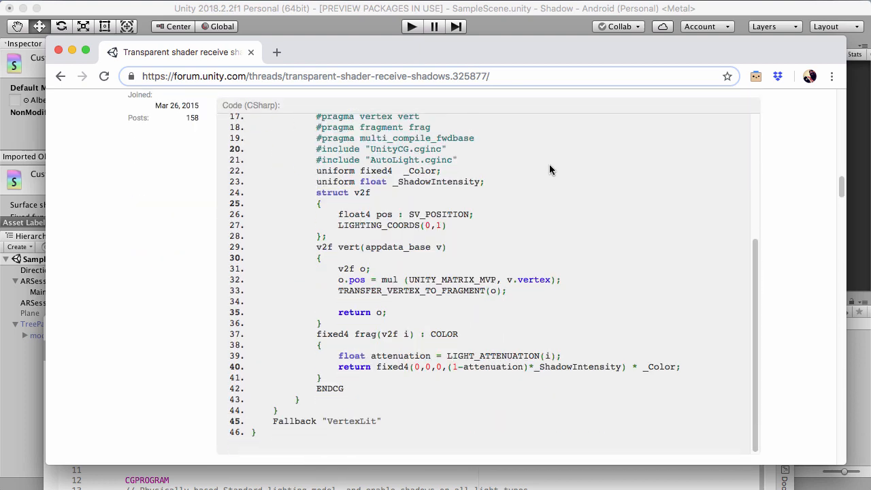
scroll(809, 265, down, 4)
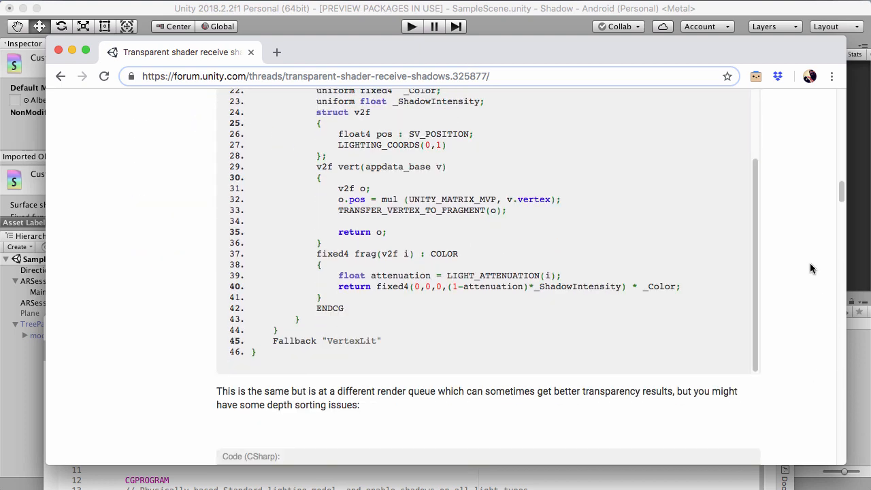
scroll(809, 267, down, 6)
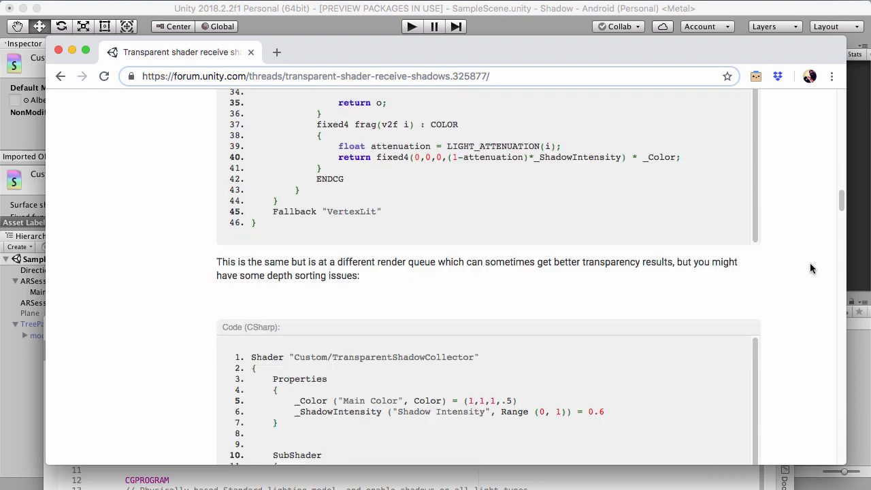
Review the shader code in the earlier "This should work" post (#3) of the thread and like that post
scroll(810, 268, up, 20)
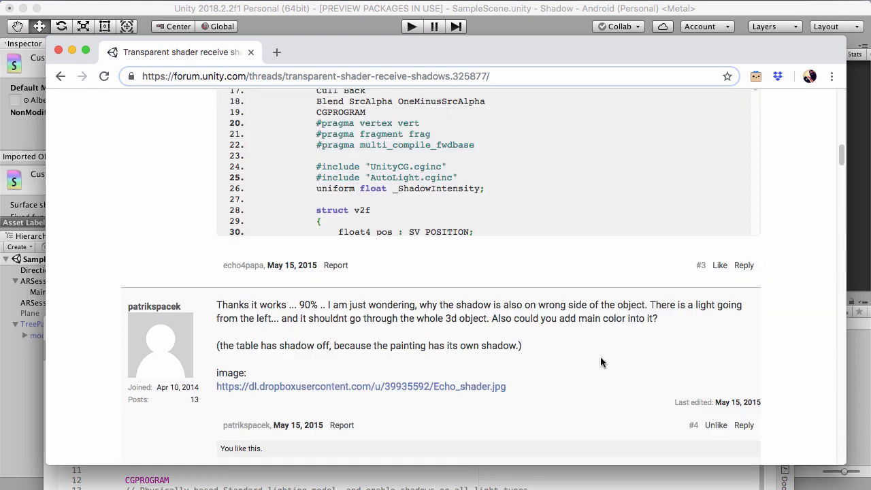
scroll(506, 230, up, 10)
scroll(478, 290, down, 10)
scroll(445, 340, down, 4)
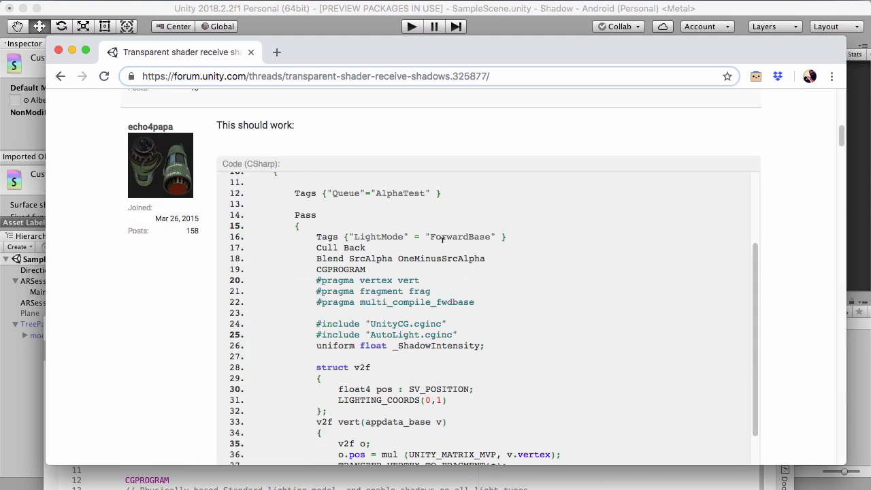
scroll(331, 233, up, 4)
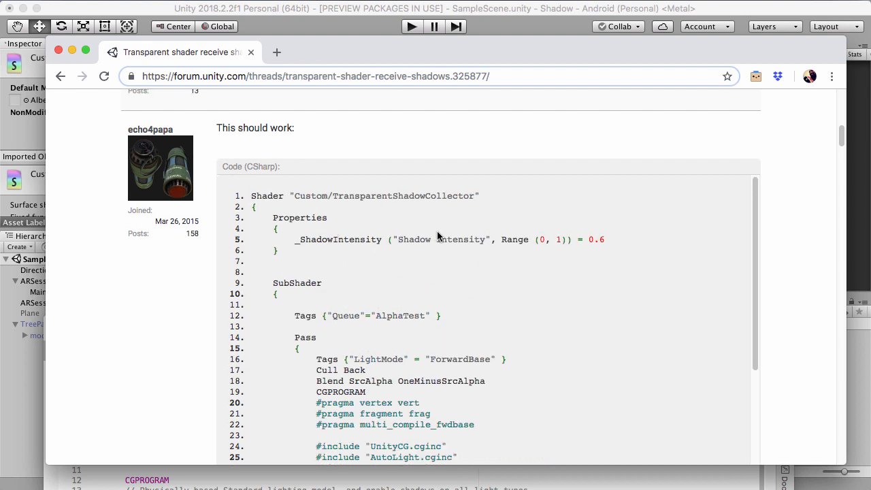
scroll(777, 237, down, 1)
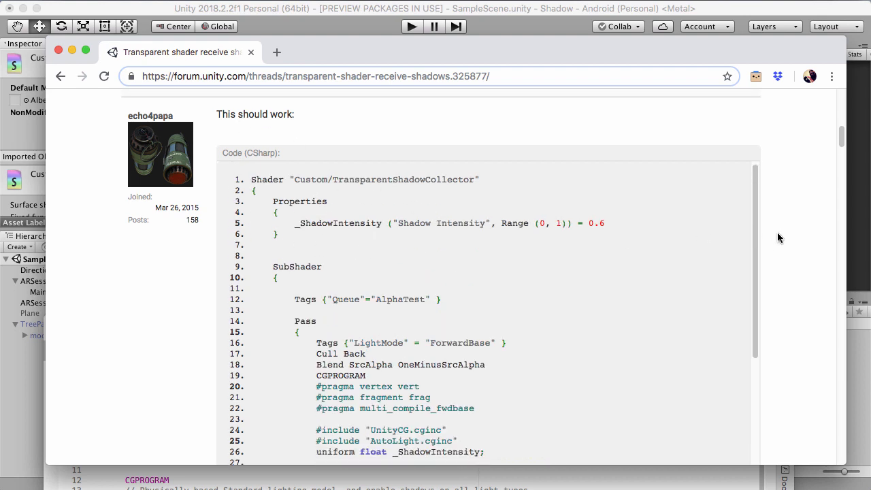
scroll(686, 237, down, 1)
scroll(687, 234, down, 10)
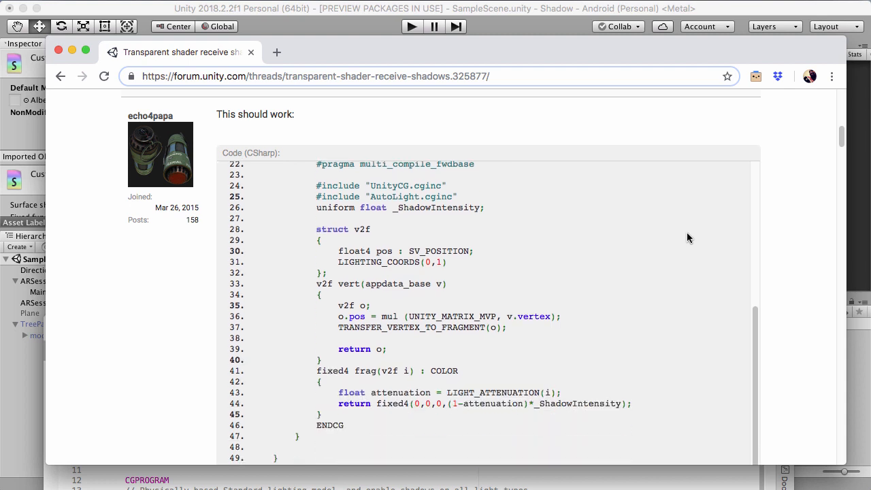
scroll(778, 238, down, 5)
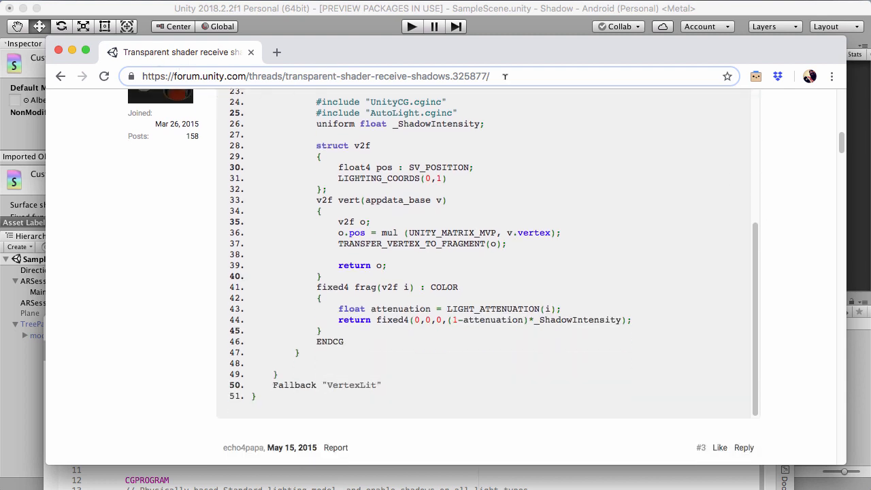
scroll(774, 186, down, 2)
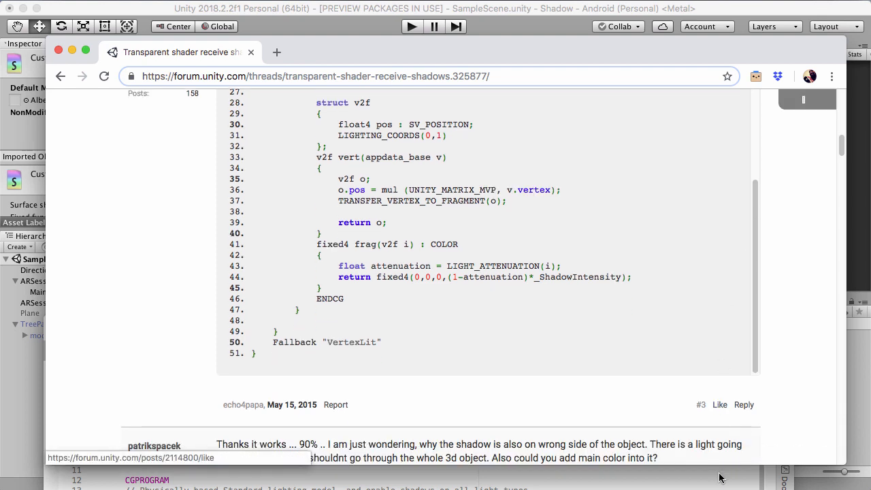
click(719, 403)
scroll(788, 278, up, 2)
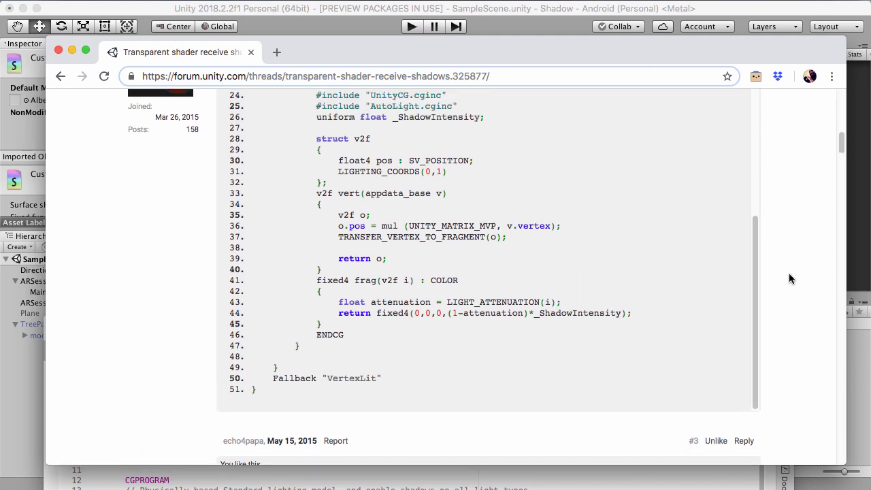
Copy the post's shader code from the opening brace on line 2 through the final closing brace
drag(260, 390, 251, 303)
scroll(299, 350, up, 10)
scroll(292, 299, up, 5)
scroll(321, 306, down, 4)
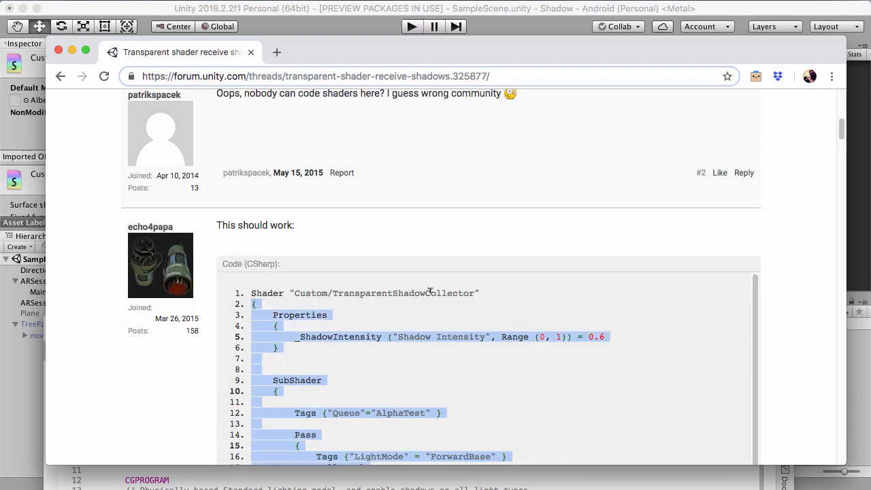
right_click(281, 314)
click(305, 343)
In Visual Studio, replace everything below the first line of TransparentShadow.shader with the copied forum code
click(408, 480)
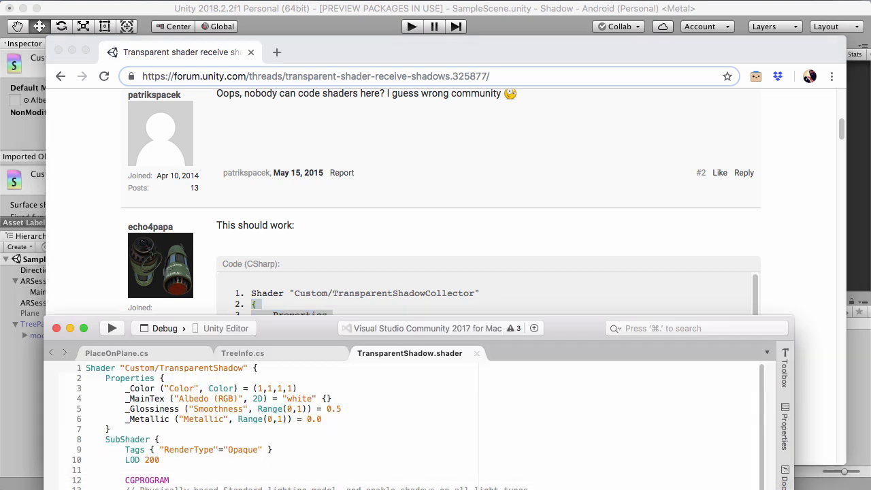
drag(555, 325, 575, 79)
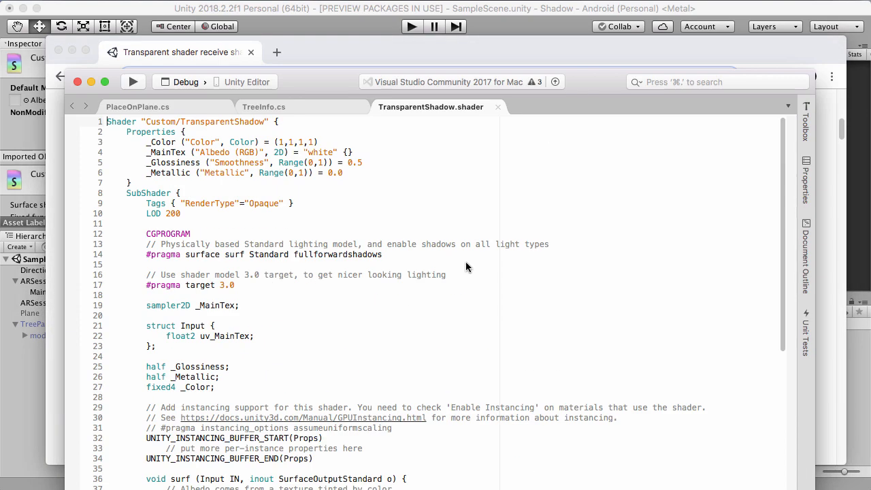
scroll(465, 267, down, 9)
drag(136, 334, 96, 136)
right_click(152, 140)
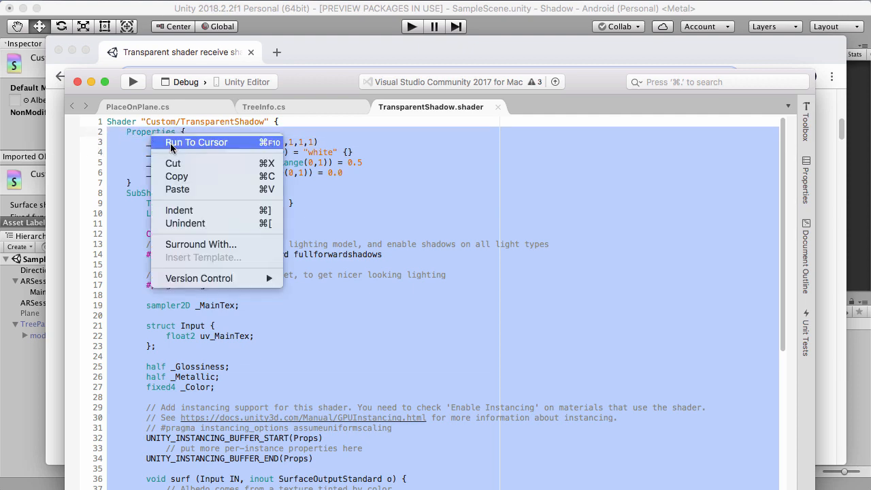
click(204, 190)
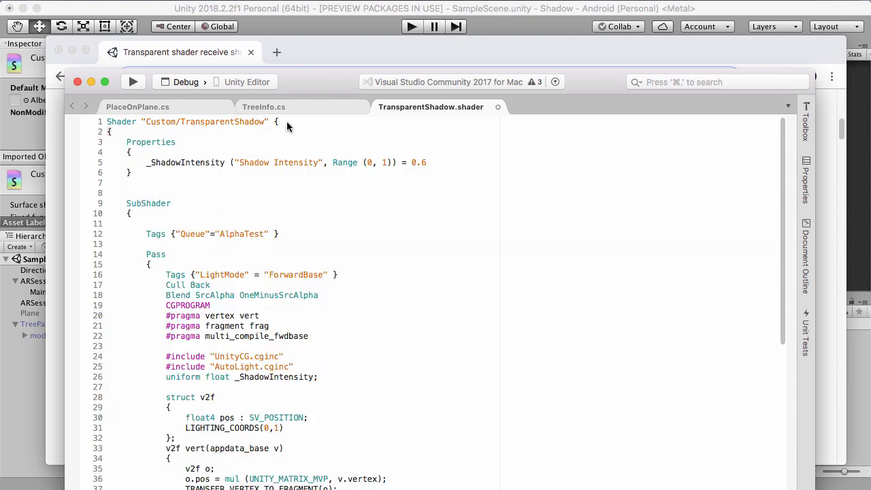
Delete the extra opening brace at the end of the shader's first line and save the file
click(295, 124)
key(BackSpace)
click(322, 259)
key(super+s)
Switch back to Unity and set the TransparentShadow material's shader to Custom/TransparentShadow
drag(589, 99, 592, 165)
click(576, 25)
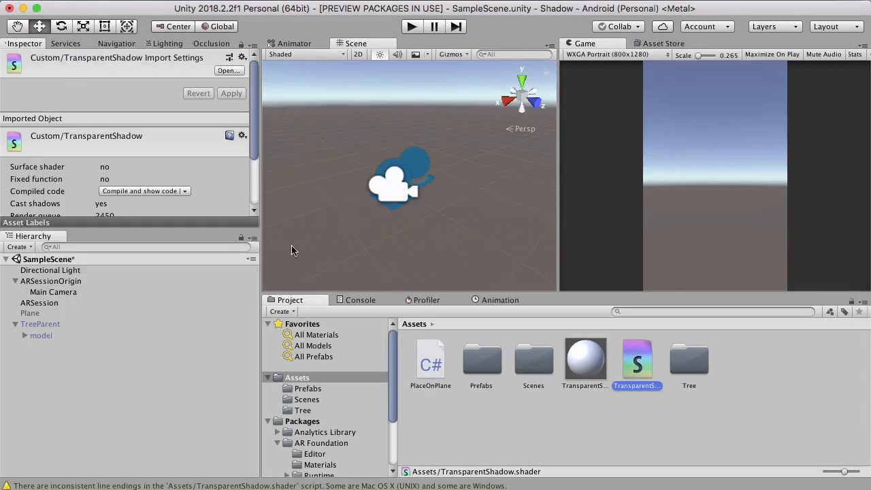
click(583, 365)
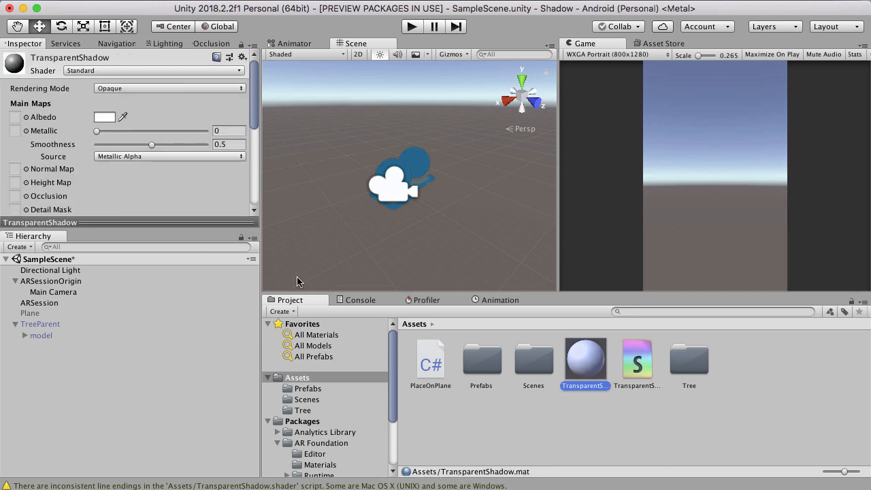
click(164, 70)
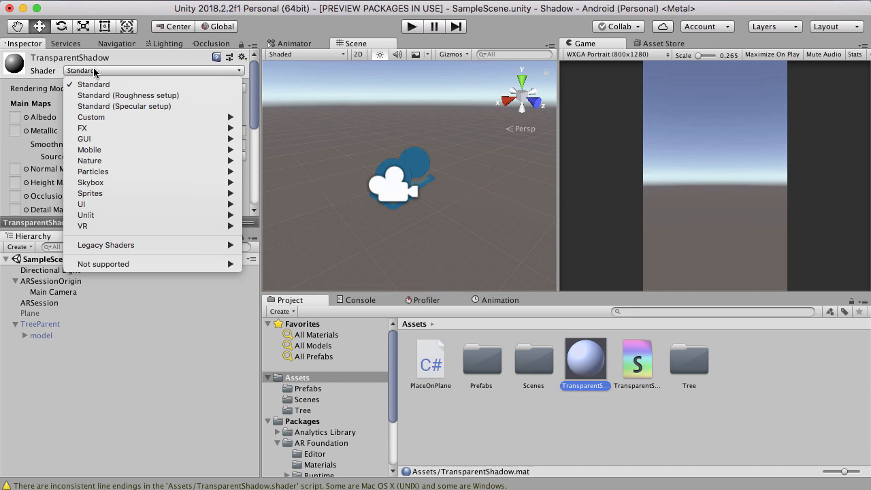
mouse_move(110, 119)
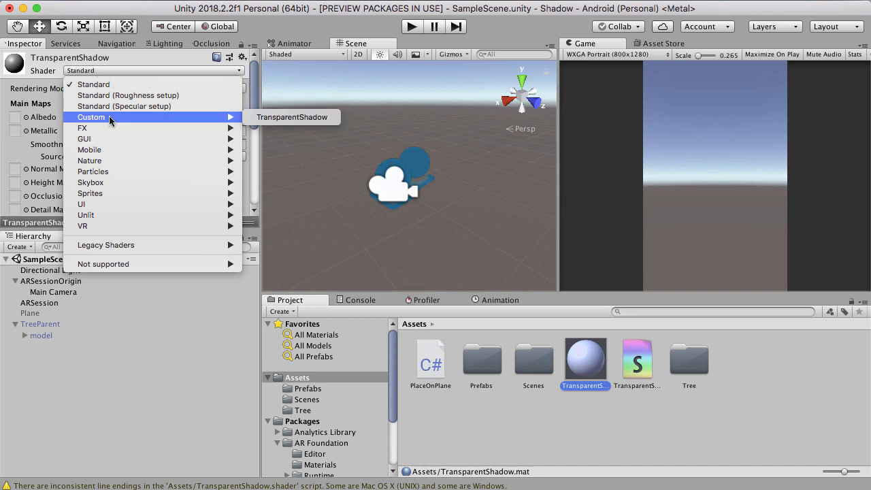
click(307, 120)
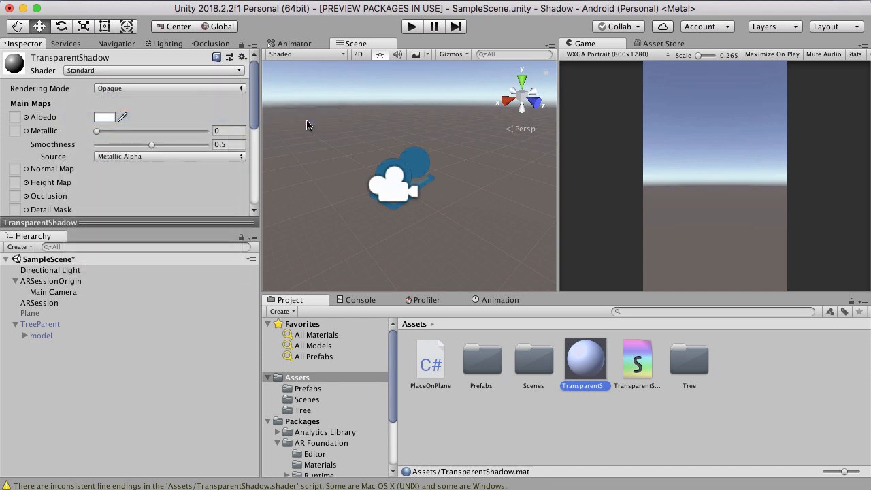
Activate the Plane object in the scene and apply the TransparentShadow material to it
click(39, 313)
click(30, 60)
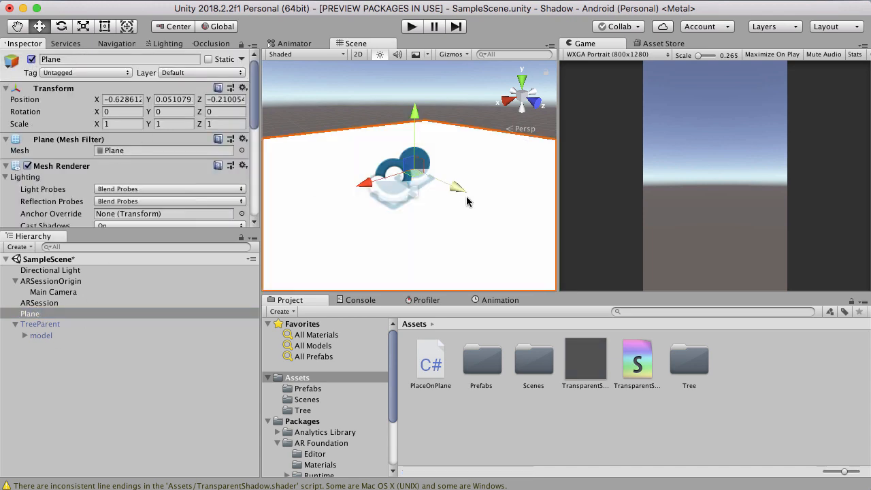
scroll(123, 149, down, 10)
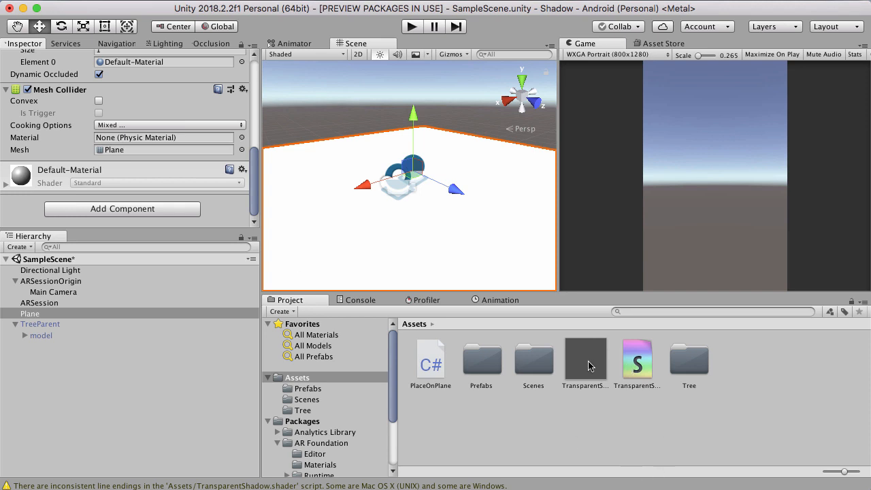
drag(589, 366, 42, 315)
mouse_move(393, 216)
alt+mouse_down()
mouse_move(456, 190)
mouse_move(396, 187)
mouse_move(426, 234)
mouse_move(401, 136)
mouse_move(402, 224)
alt+mouse_up()
scroll(401, 224, up, 4)
scroll(401, 223, down, 3)
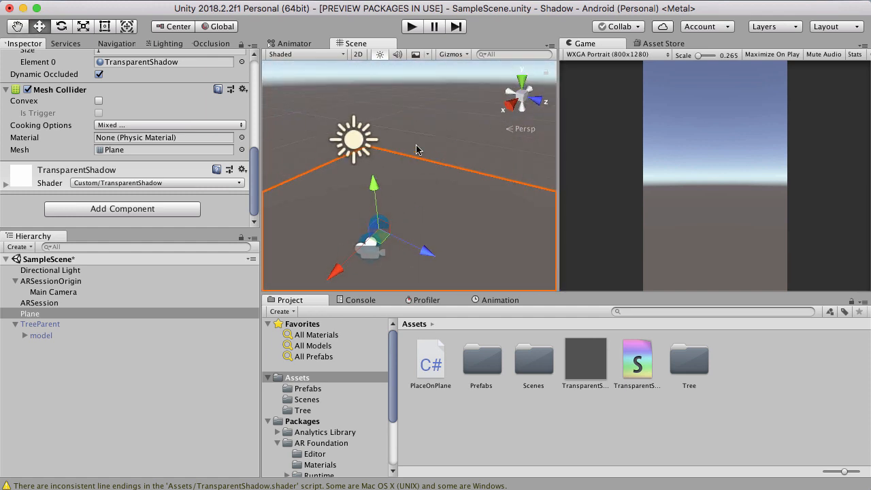
Run the scene in Play mode, activate the TreeParent object, and inspect the tree's shadow on the plane
click(411, 26)
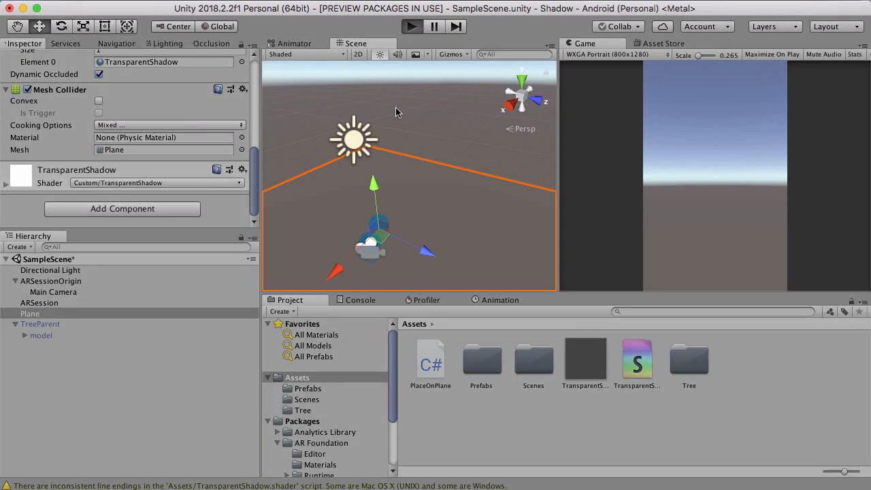
click(57, 338)
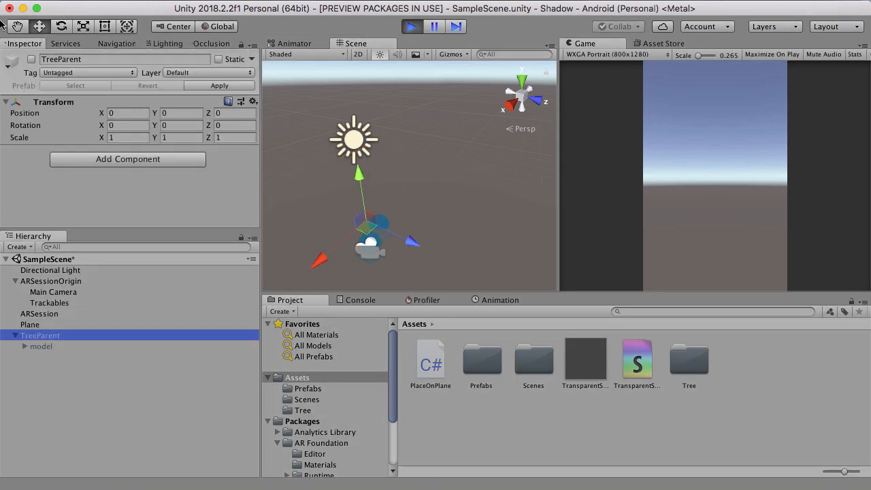
click(31, 59)
scroll(349, 189, down, 3)
right_drag(383, 178, 351, 162)
click(353, 125)
scroll(351, 161, up, 2)
scroll(351, 161, up, 10)
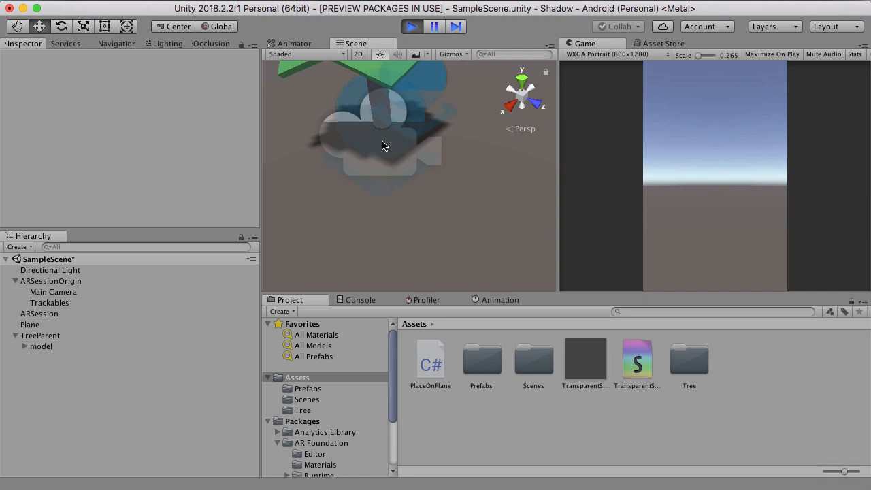
scroll(382, 144, down, 5)
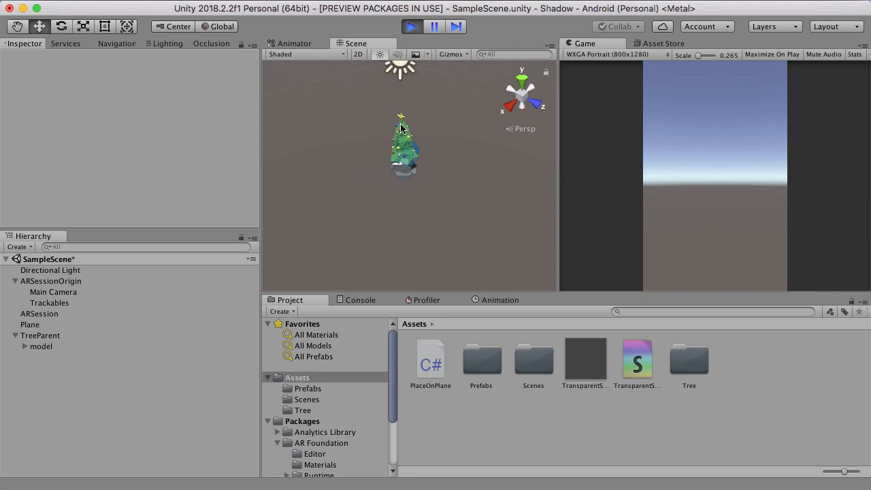
Select the whole TreeParent object and move it in front of the camera to X 0.1, Z 2.18
click(400, 127)
scroll(151, 279, up, 5)
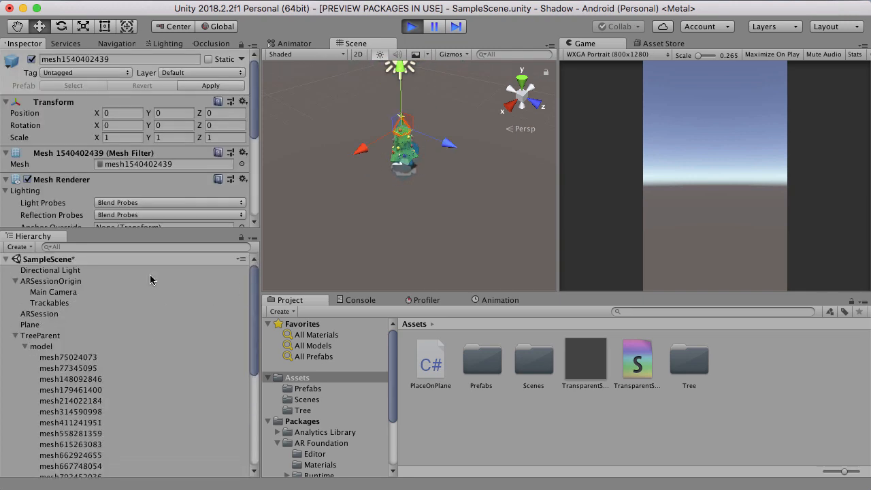
click(15, 335)
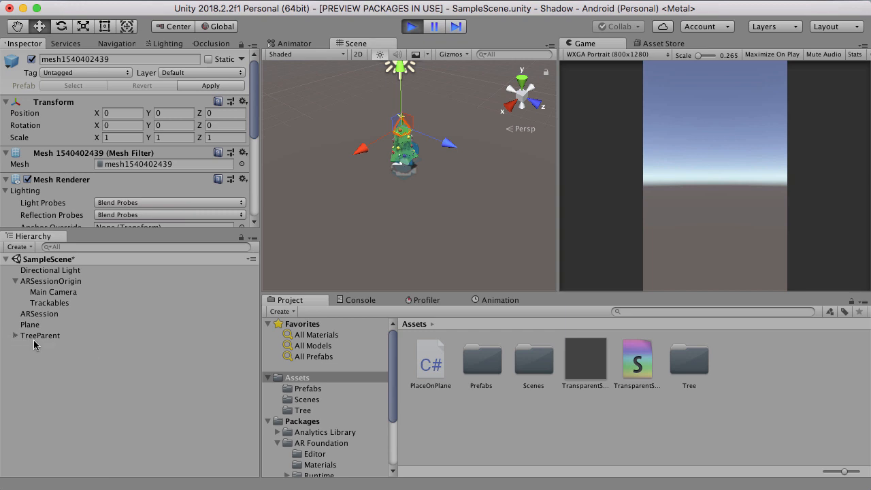
click(34, 344)
click(34, 336)
drag(358, 170, 525, 193)
drag(472, 182, 443, 198)
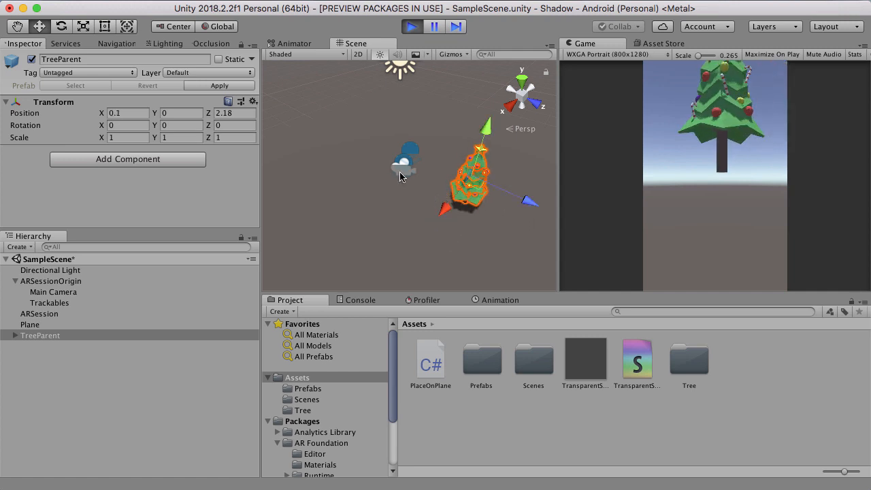
Lower the Plane to Y -1.15, inspect the tree's shadow on it in both views, and exit Play mode
click(371, 230)
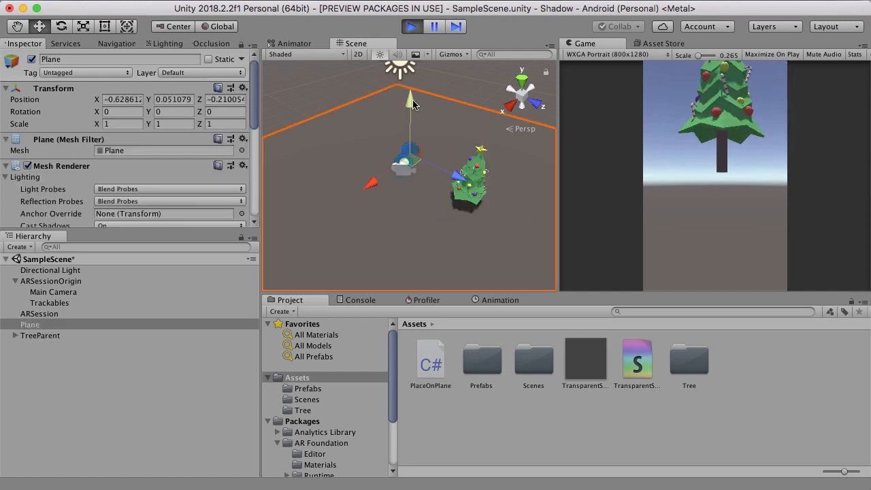
drag(412, 102, 412, 135)
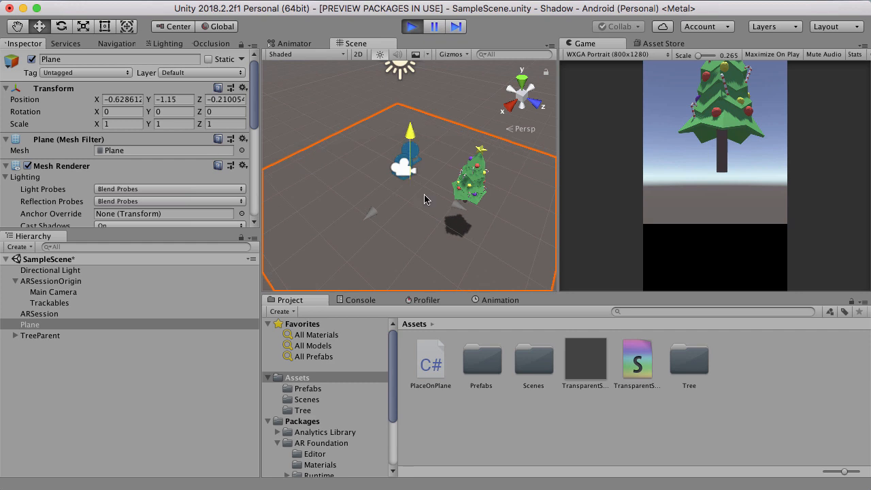
click(475, 179)
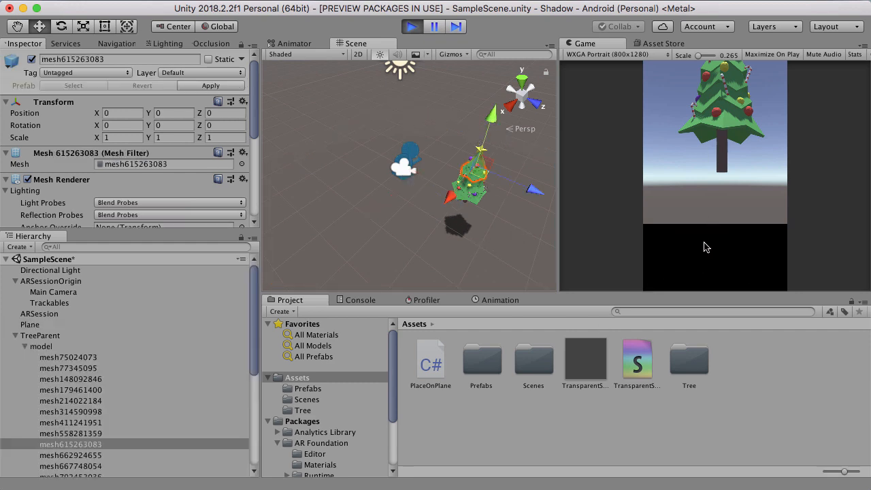
click(411, 27)
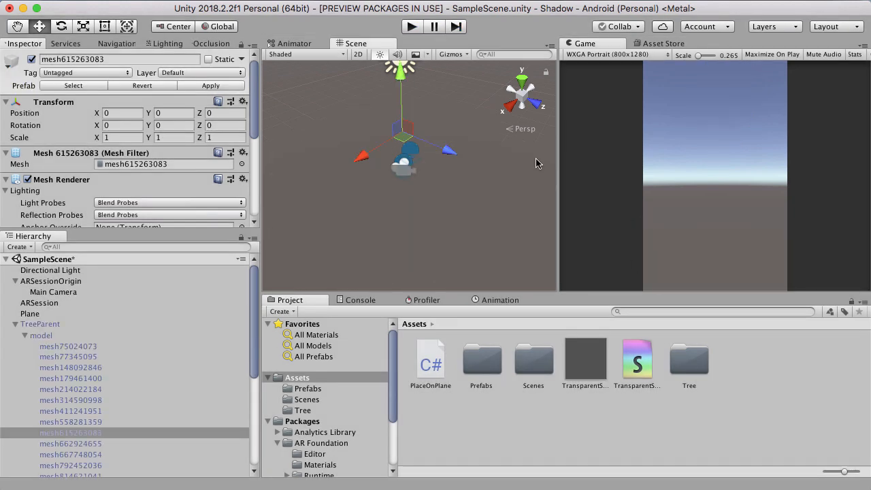
Deactivate the Plane object, check that TreeParent is inactive as well, and save SampleScene
click(15, 324)
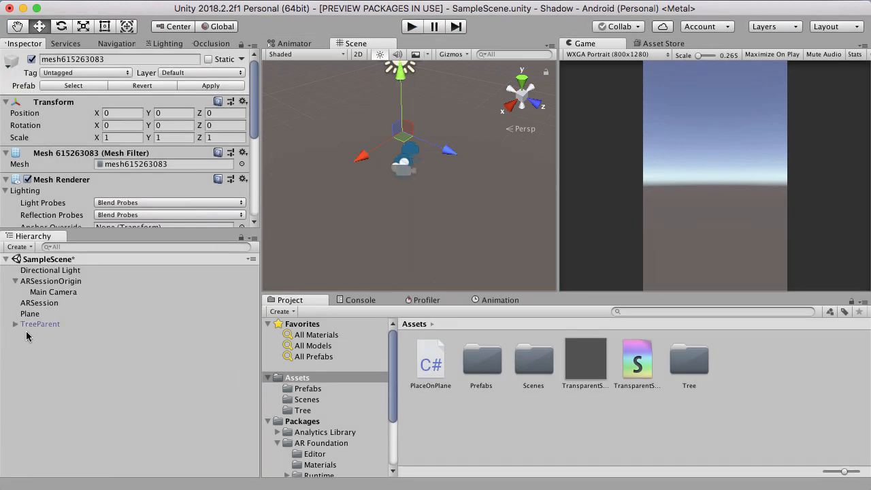
click(30, 313)
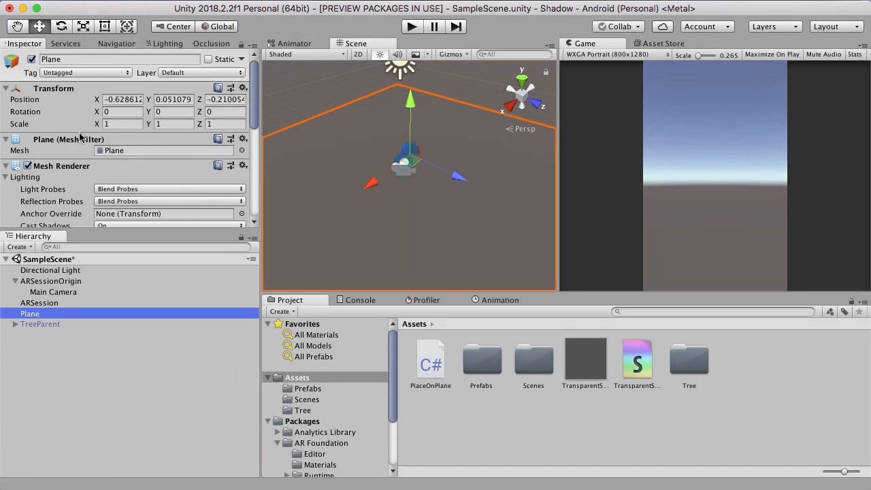
click(32, 60)
click(41, 324)
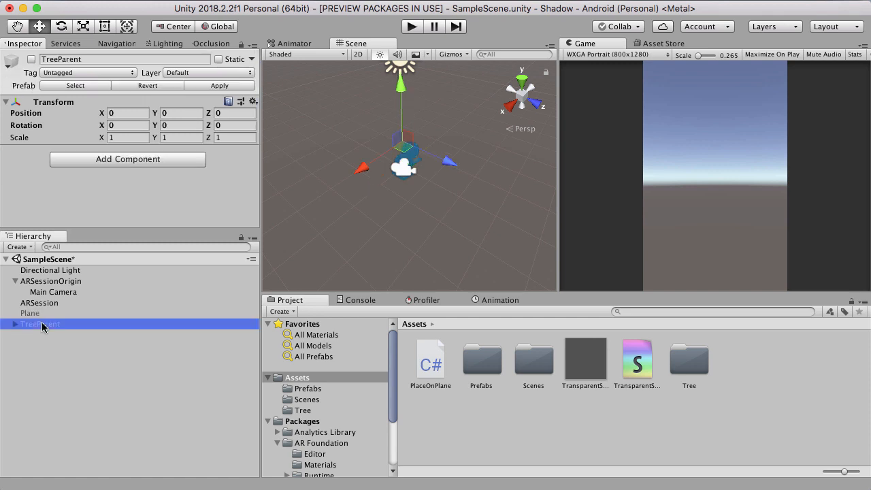
right_click(42, 259)
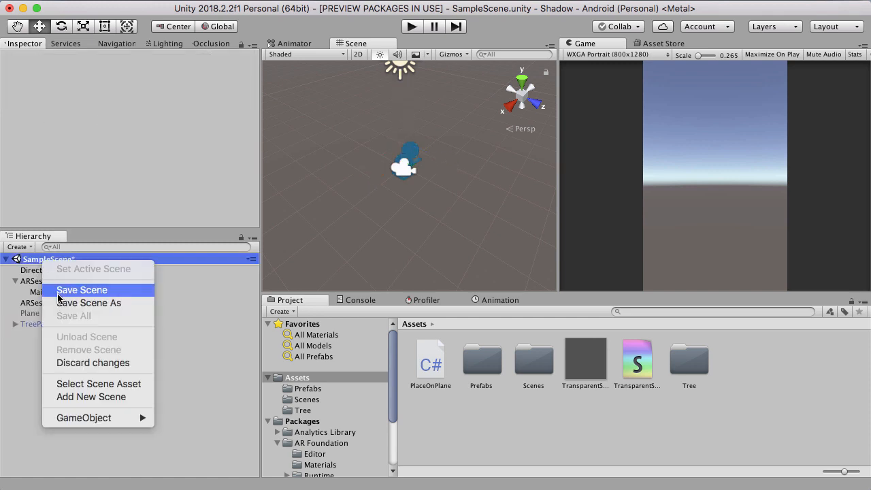
click(57, 296)
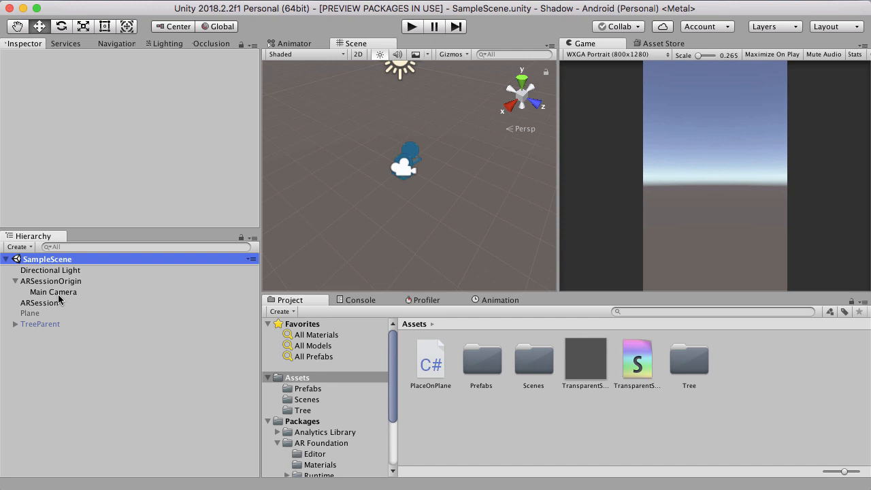
Bring up the file commands for saving and building the project
click(81, 0)
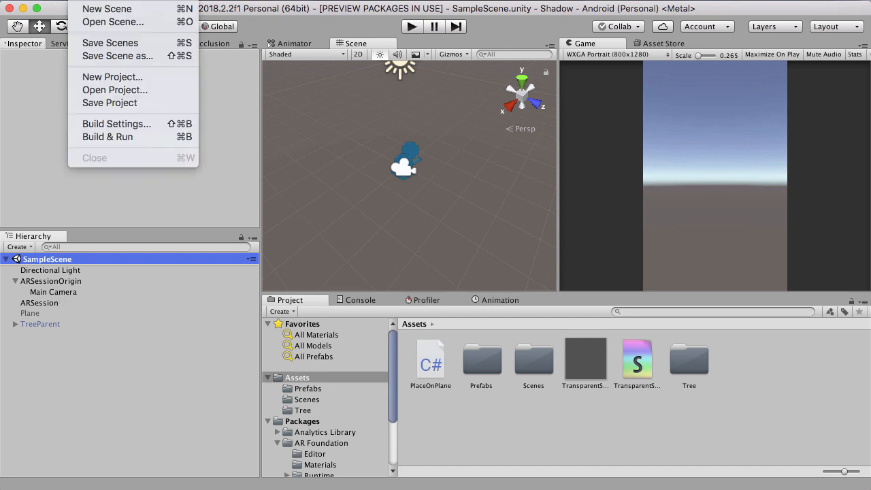